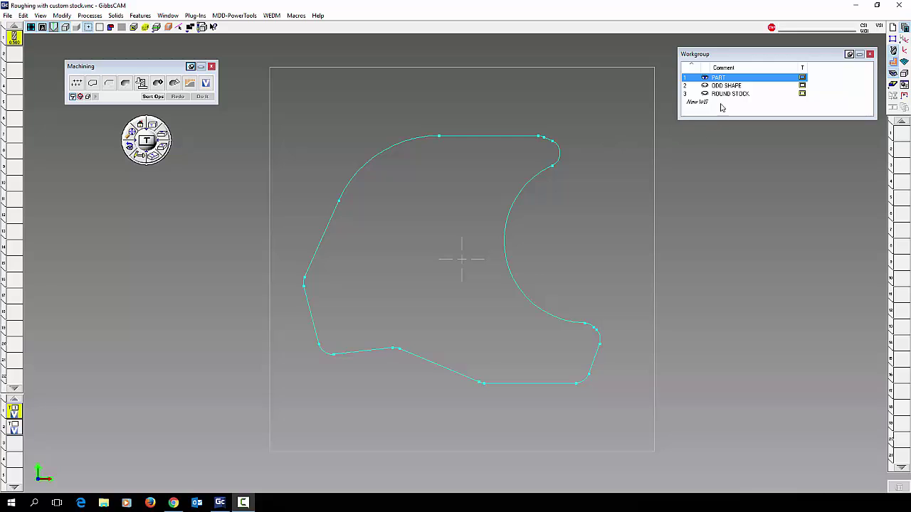
- Preview the ODD SHAPE and ROUND STOCK workgroups, finishing on the ODD SHAPE outline
{"action": "key", "text": "Down"}
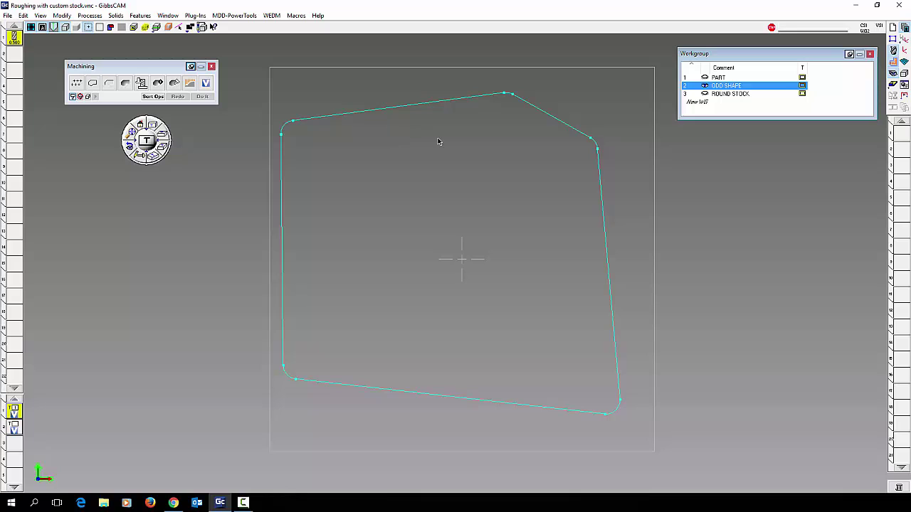
{"action": "left_click", "coordinate": [737, 94]}
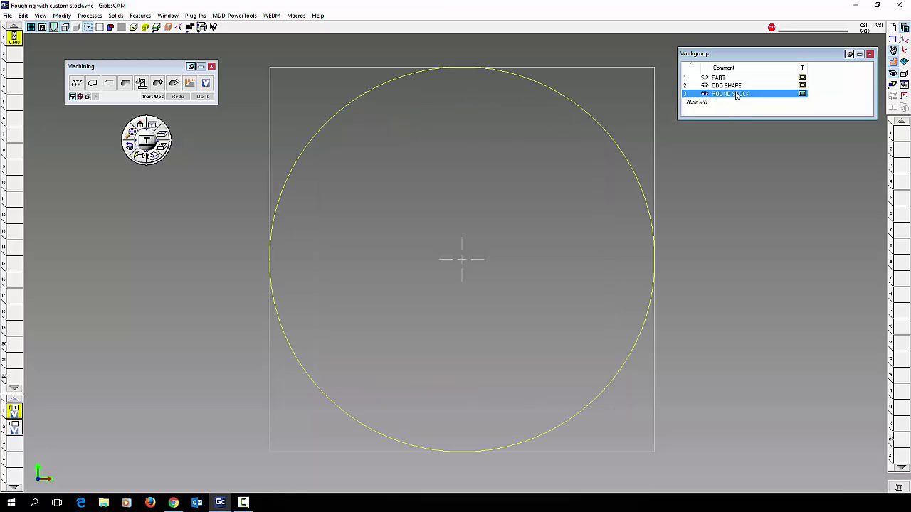
{"action": "left_click", "coordinate": [737, 86]}
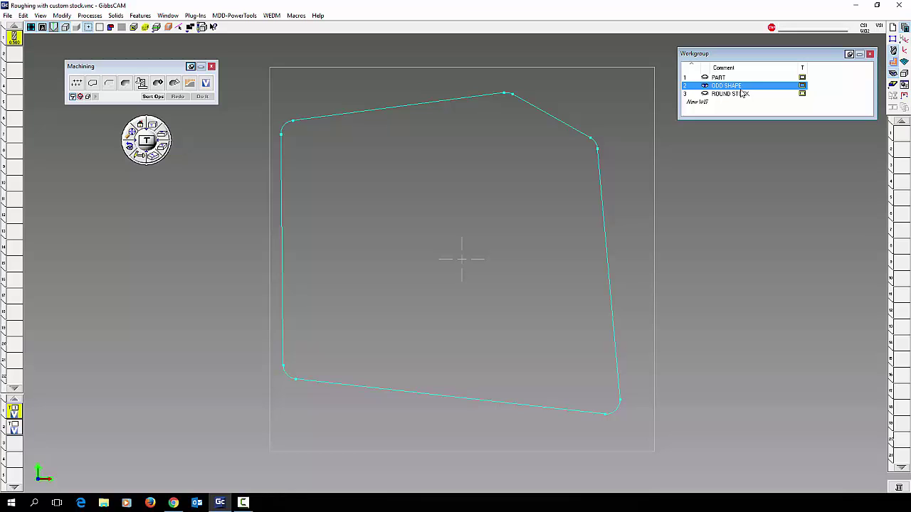
- Toggle the odd-shape outline from wall to air with Modify > Toggle Wall/Air
{"action": "left_click", "coordinate": [533, 110]}
{"action": "left_click", "coordinate": [62, 15]}
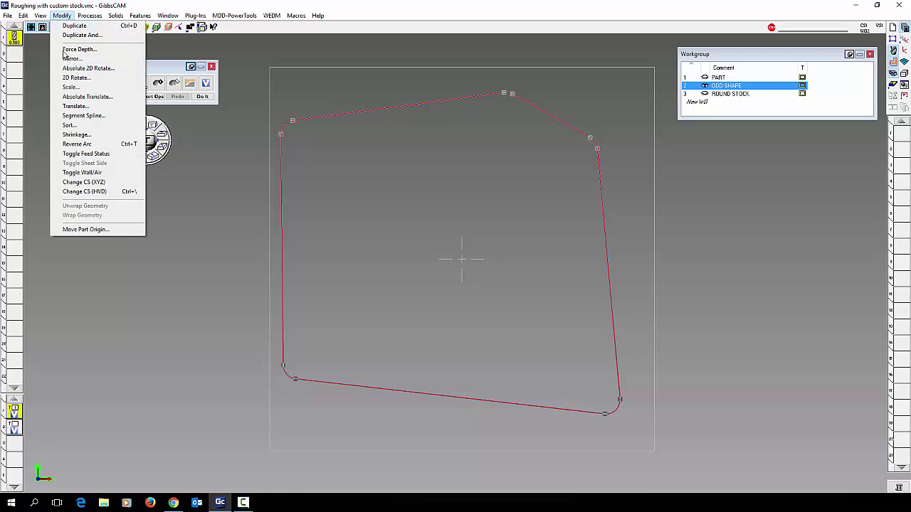
{"action": "left_click", "coordinate": [78, 174]}
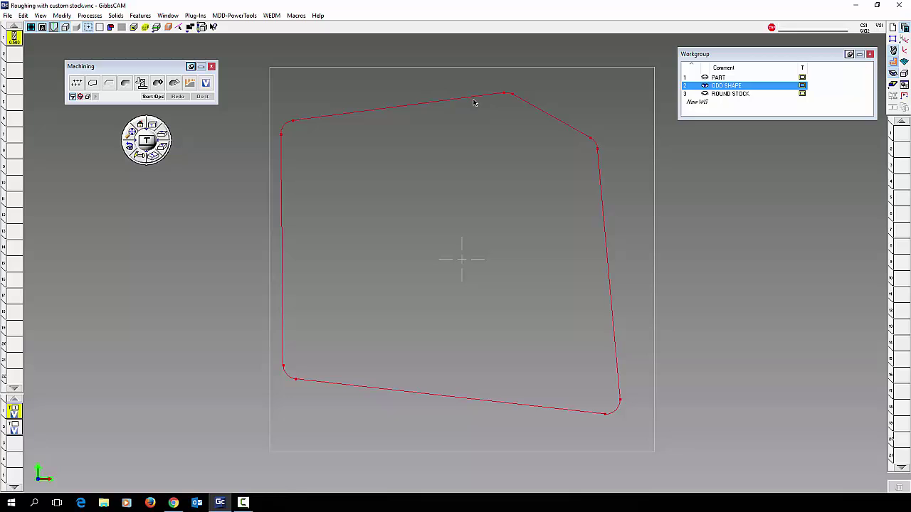
- Change the ROUND STOCK circle feature from WALL to AIR, then return to ODD SHAPE
{"action": "left_click", "coordinate": [721, 95]}
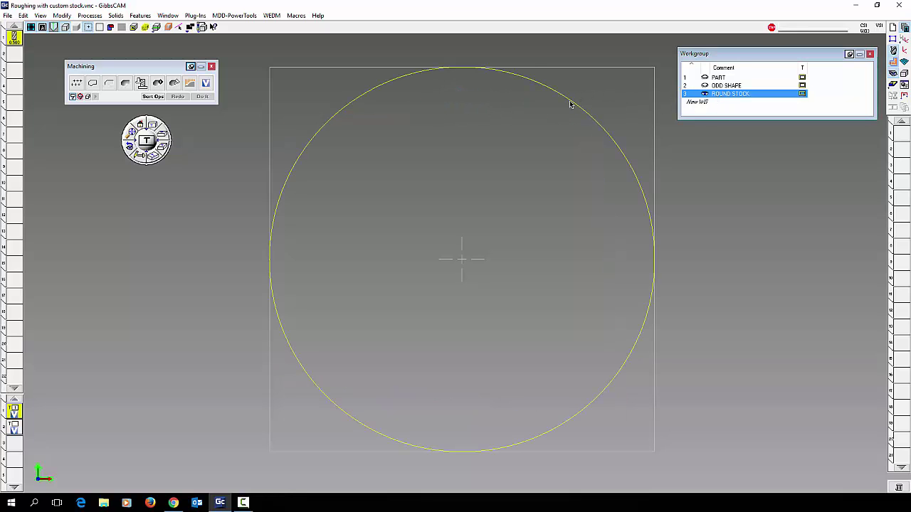
{"action": "right_click", "coordinate": [569, 105]}
{"action": "left_click", "coordinate": [608, 131]}
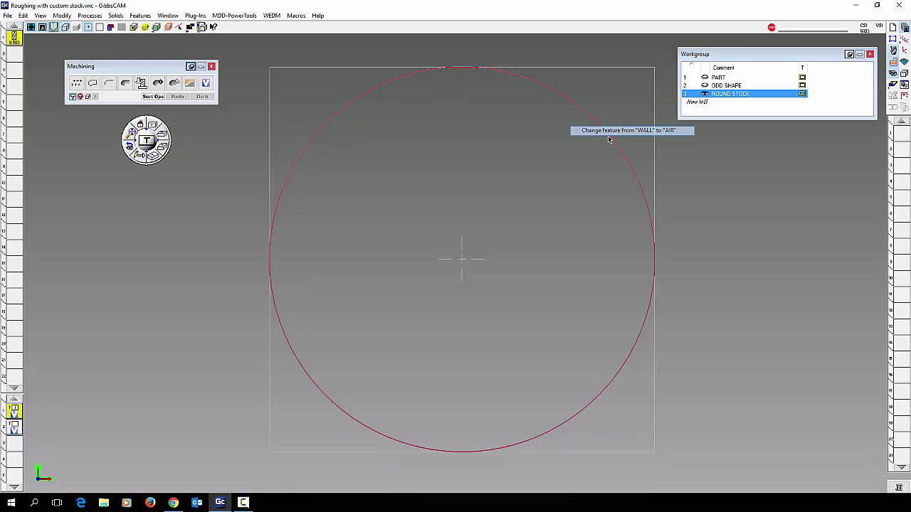
{"action": "left_click", "coordinate": [727, 87]}
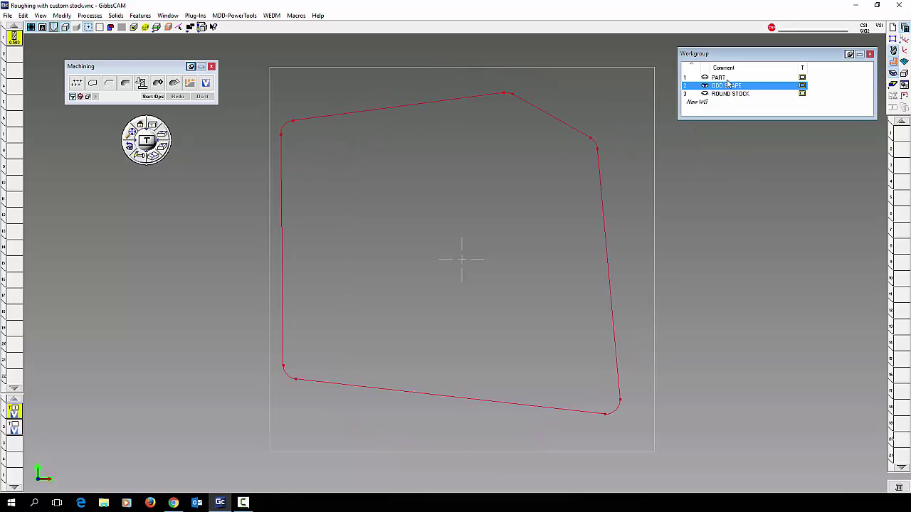
{"action": "left_click", "coordinate": [726, 78]}
- Copy the whole odd-shape contour and paste it into the PART workgroup
{"action": "left_click", "coordinate": [727, 88]}
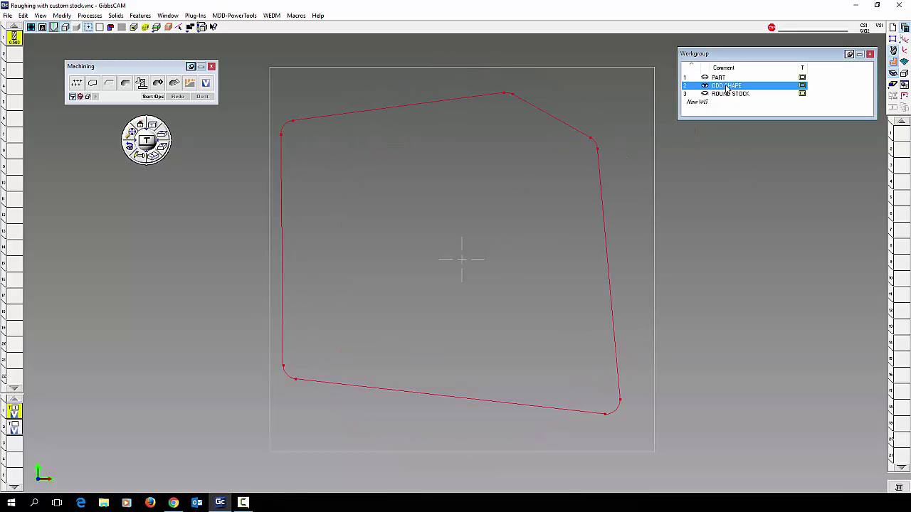
{"action": "double_click", "coordinate": [554, 114]}
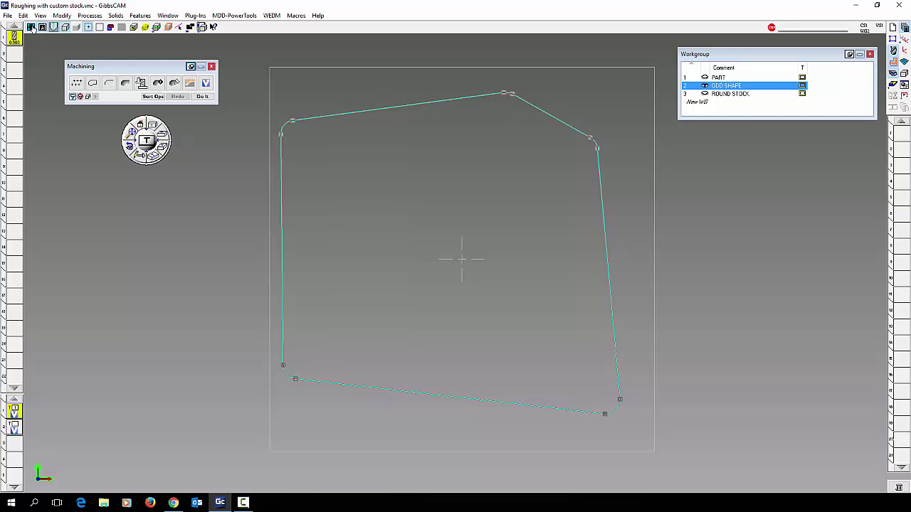
{"action": "left_click", "coordinate": [23, 15]}
{"action": "left_click", "coordinate": [39, 58]}
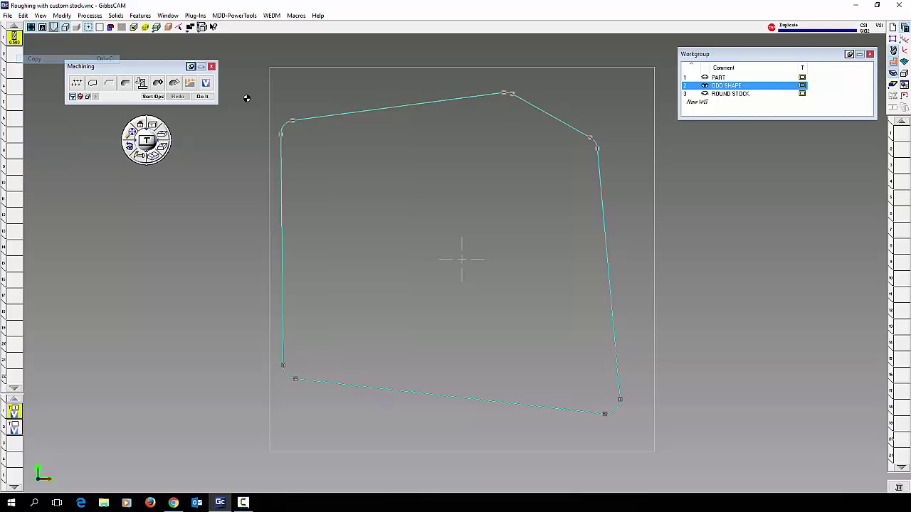
{"action": "left_click", "coordinate": [726, 79]}
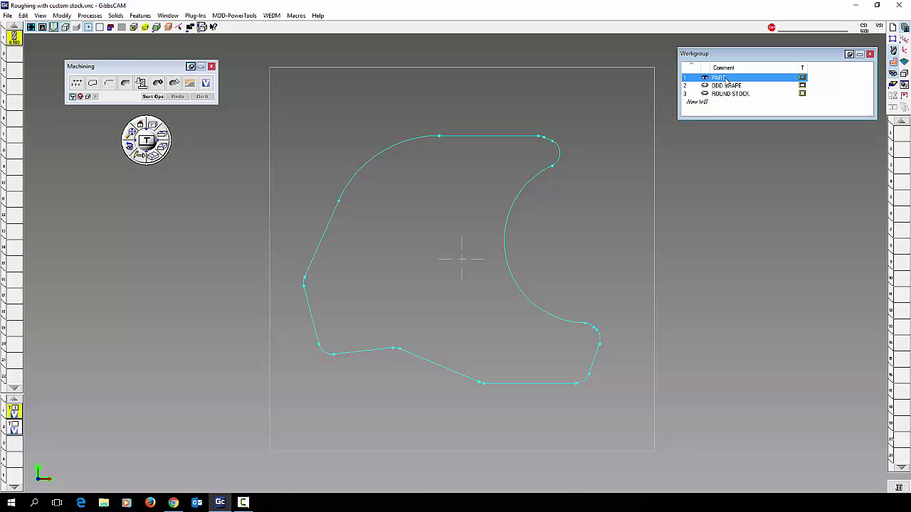
{"action": "left_click", "coordinate": [23, 15]}
{"action": "left_click", "coordinate": [36, 67]}
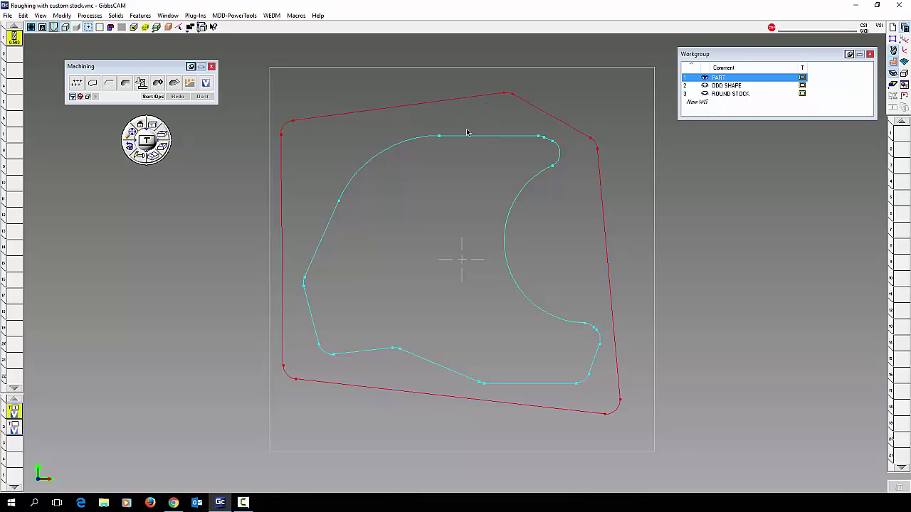
{"action": "left_click", "coordinate": [894, 84]}
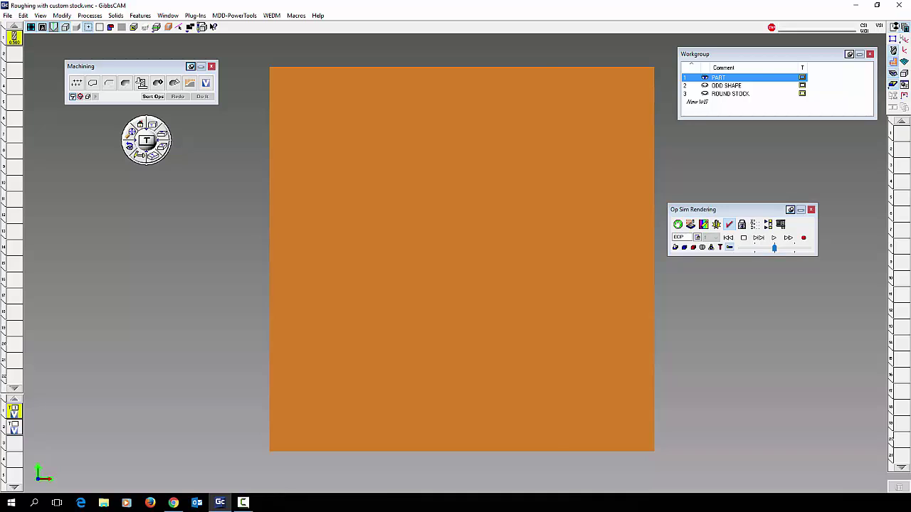
{"action": "left_click", "coordinate": [893, 27]}
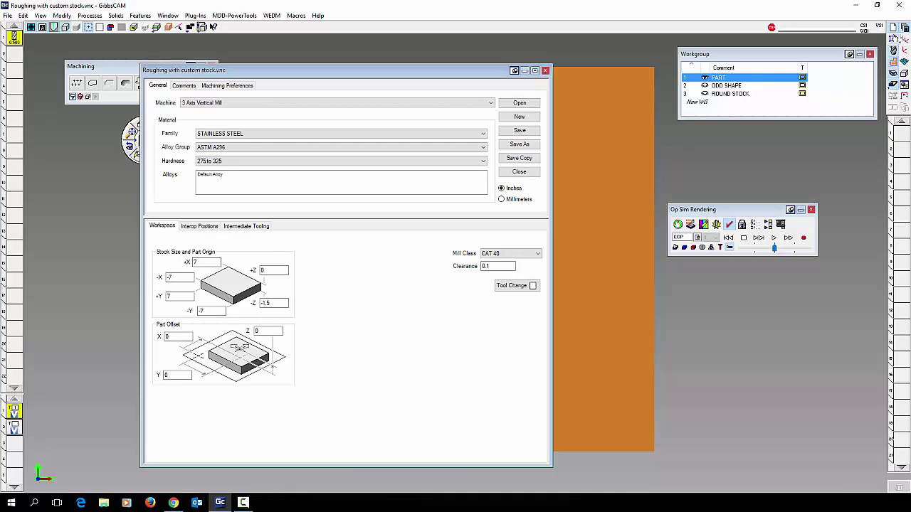
{"action": "left_click", "coordinate": [893, 27]}
{"action": "left_click", "coordinate": [159, 156]}
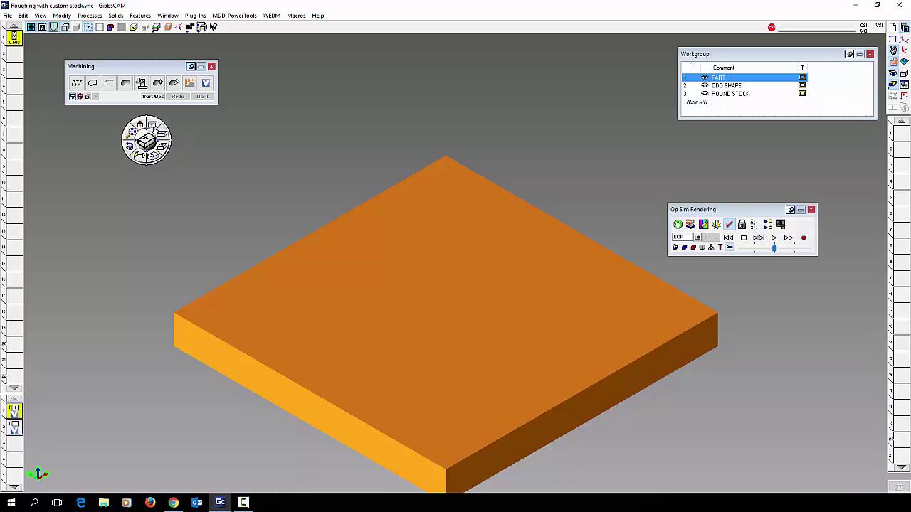
{"action": "left_click", "coordinate": [146, 125]}
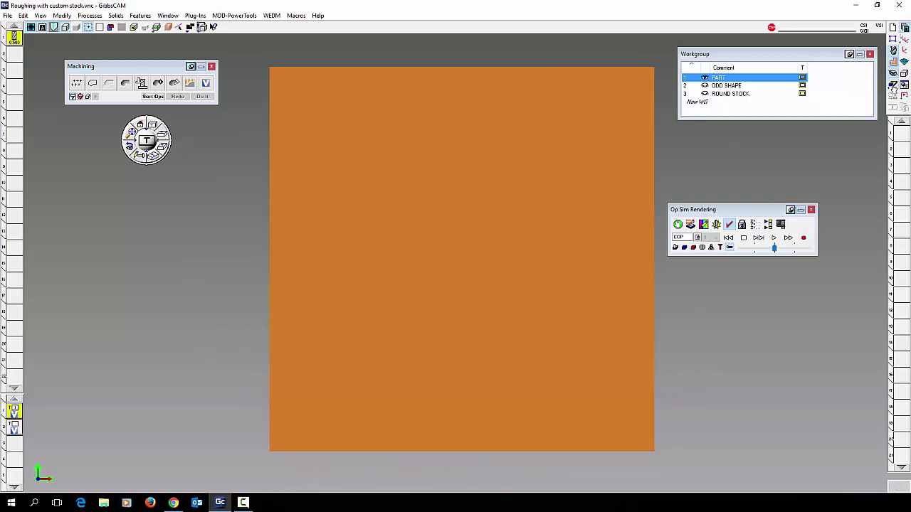
{"action": "left_click", "coordinate": [893, 84]}
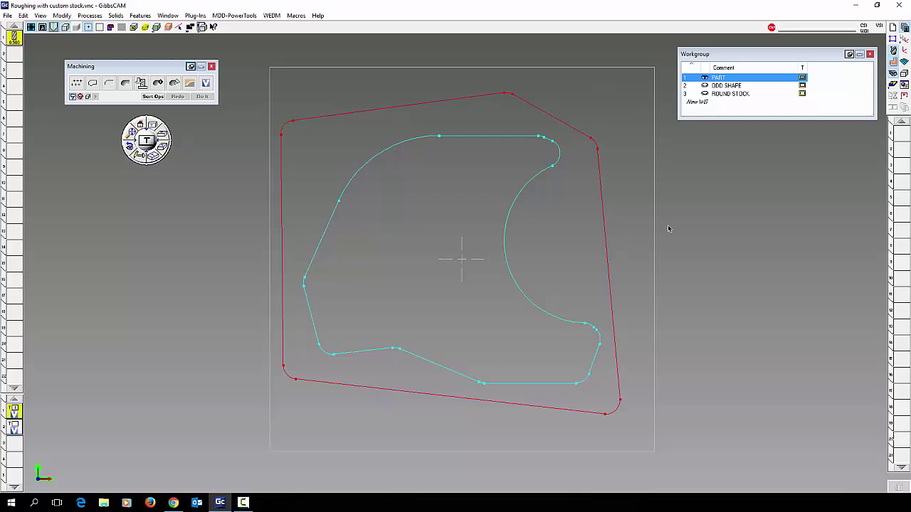
- Set ODD SHAPE's WG Info to Part Stock extruded along Z, then check it rendered in isometric
{"action": "left_click", "coordinate": [730, 87]}
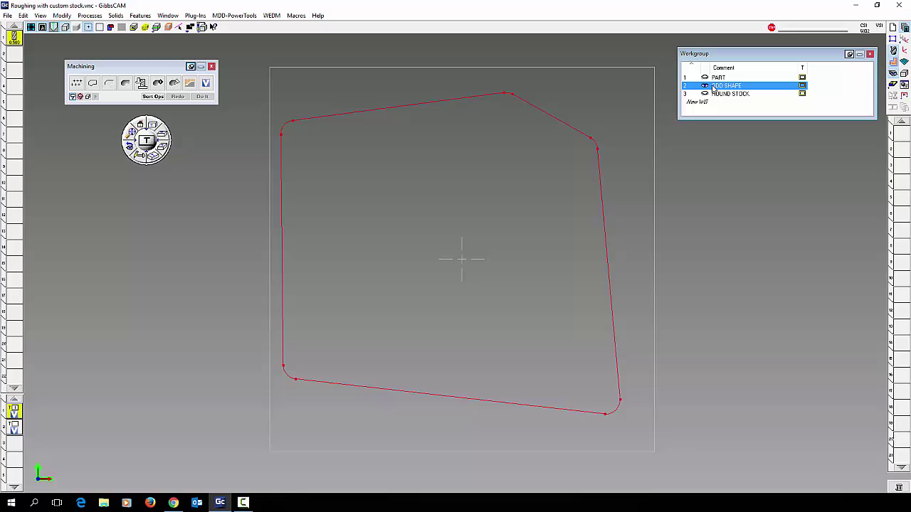
{"action": "right_click", "coordinate": [735, 86]}
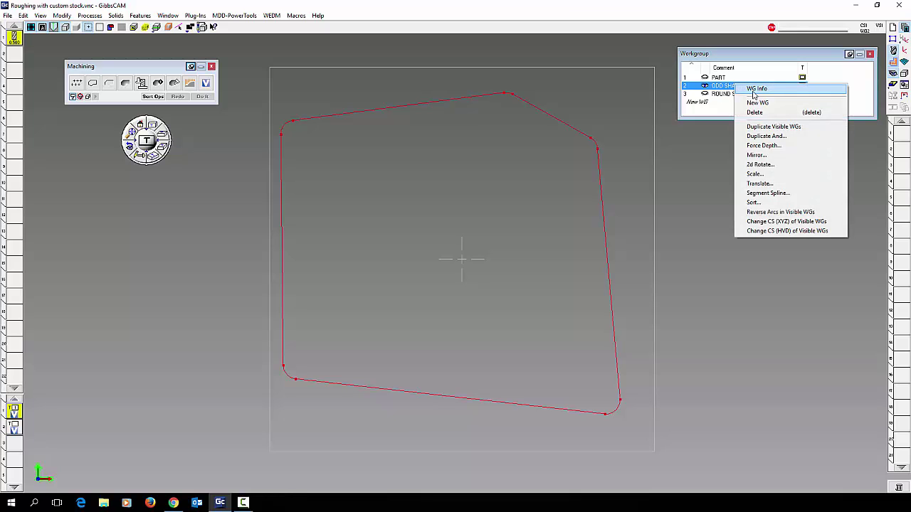
{"action": "left_click", "coordinate": [756, 90]}
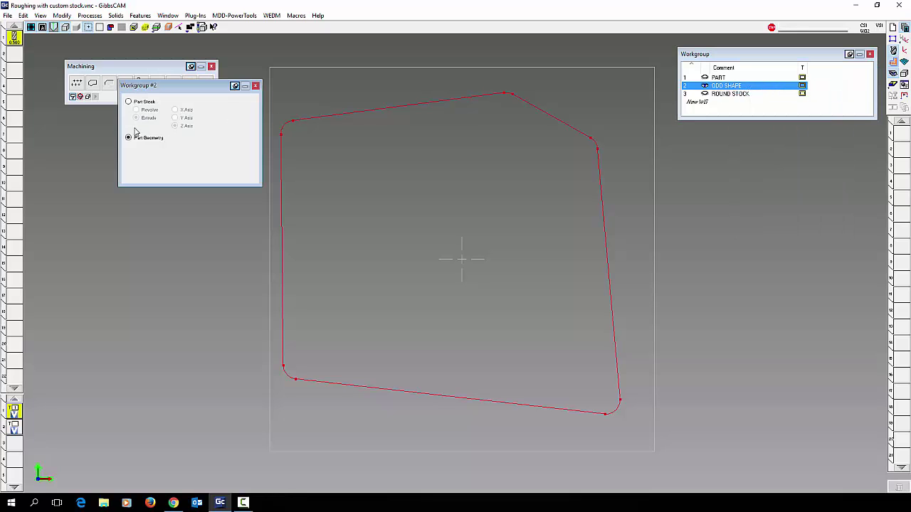
{"action": "left_click", "coordinate": [129, 102]}
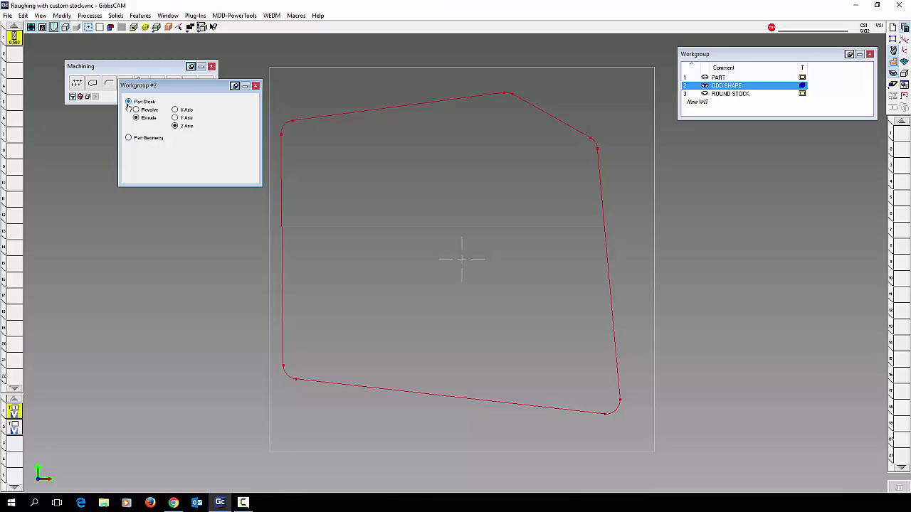
{"action": "left_click", "coordinate": [256, 86]}
{"action": "left_click", "coordinate": [893, 85]}
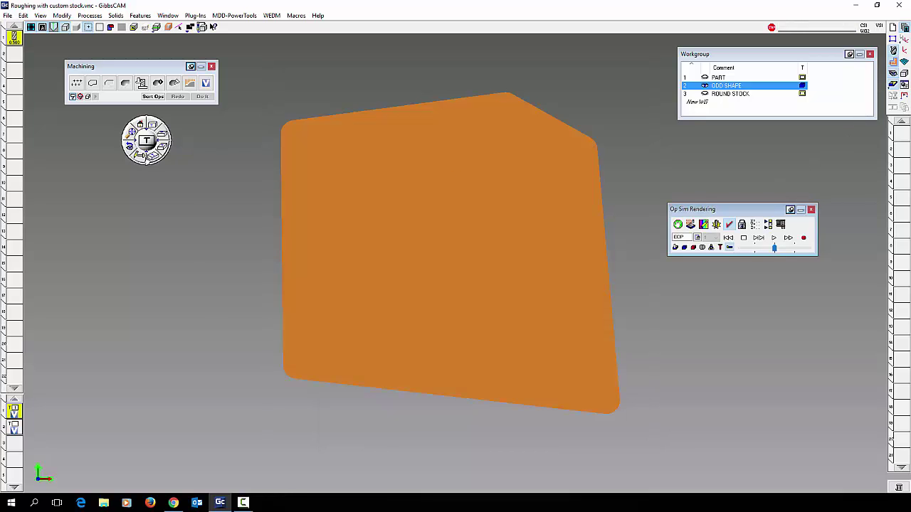
{"action": "left_click", "coordinate": [146, 157]}
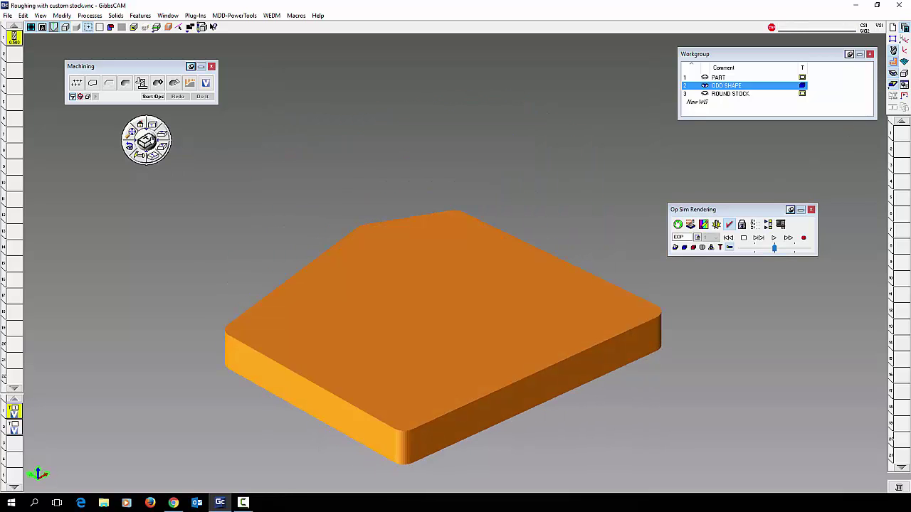
{"action": "left_click", "coordinate": [152, 130]}
- With PART active, merge the roughing process into operation slot 1 and open its VoluMill settings
{"action": "left_click", "coordinate": [894, 86]}
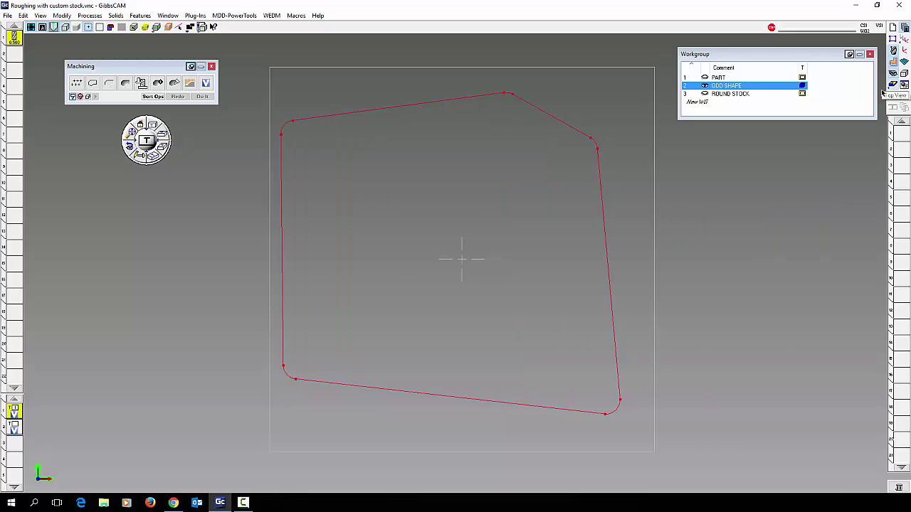
{"action": "left_click", "coordinate": [724, 77]}
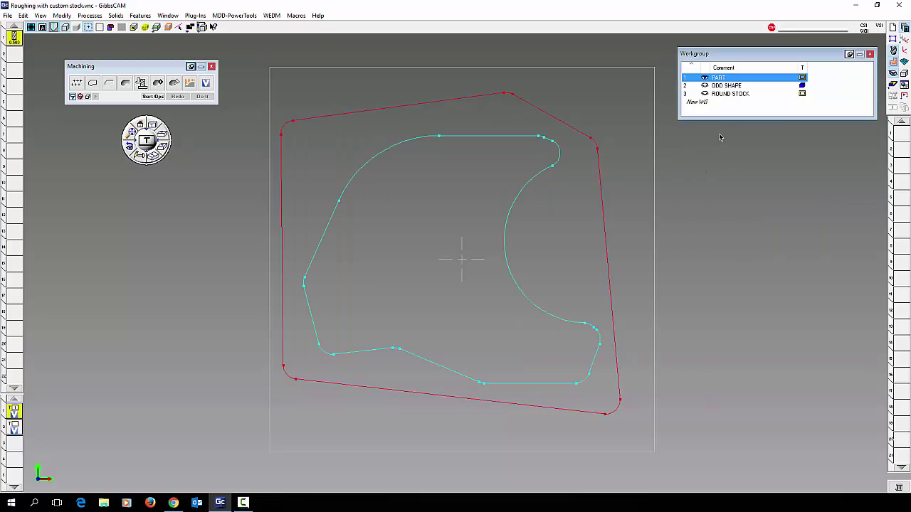
{"action": "left_click", "coordinate": [721, 169]}
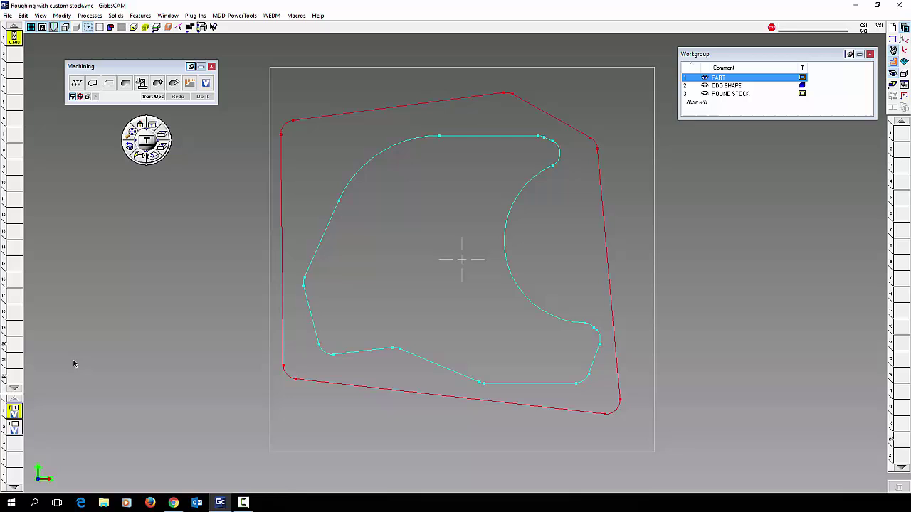
{"action": "left_click_drag", "start_coordinate": [14, 412], "coordinate": [15, 427]}
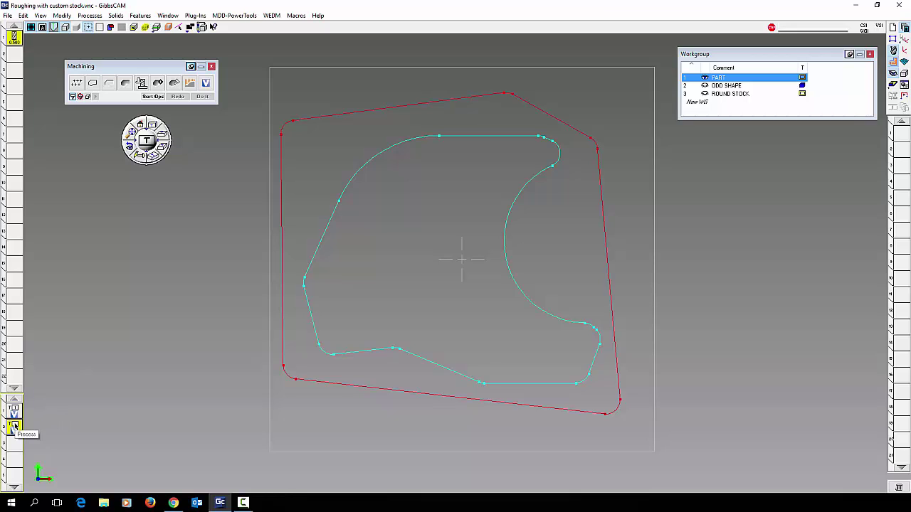
{"action": "double_click", "coordinate": [15, 413]}
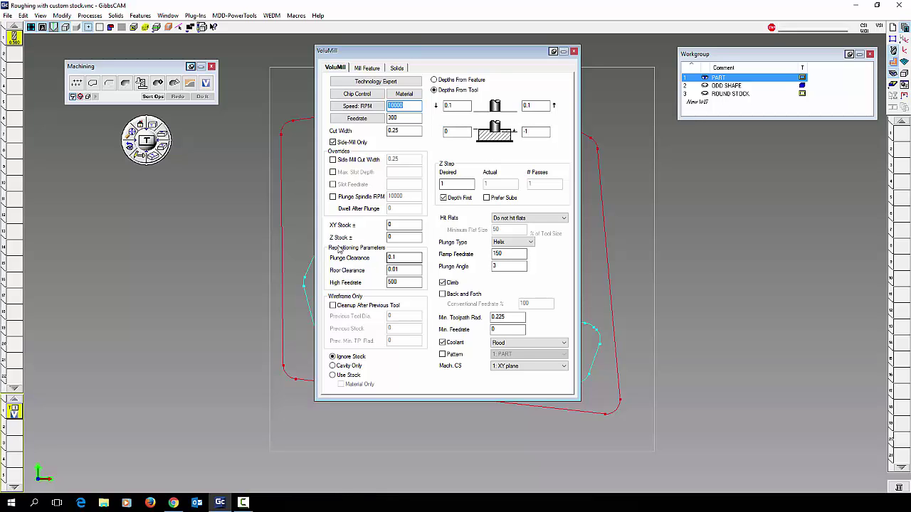
{"action": "left_click_drag", "start_coordinate": [448, 64], "coordinate": [379, 66]}
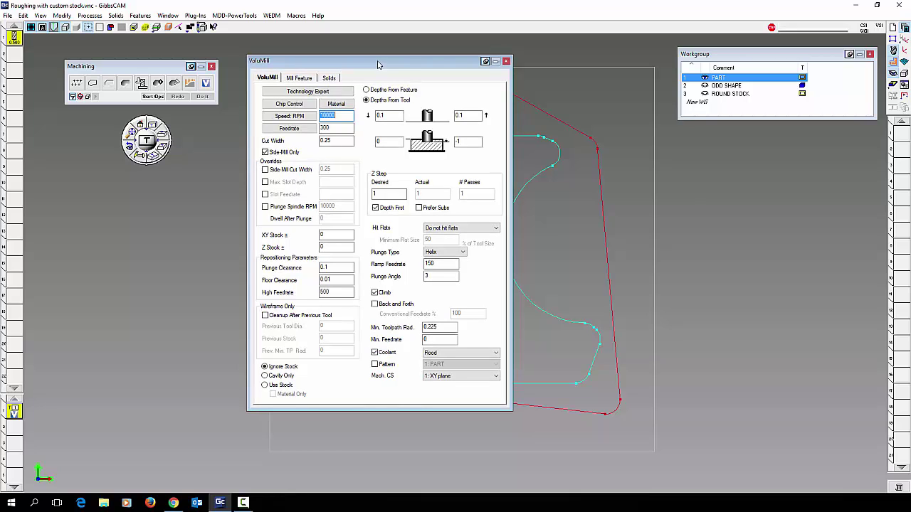
{"action": "left_click", "coordinate": [321, 92]}
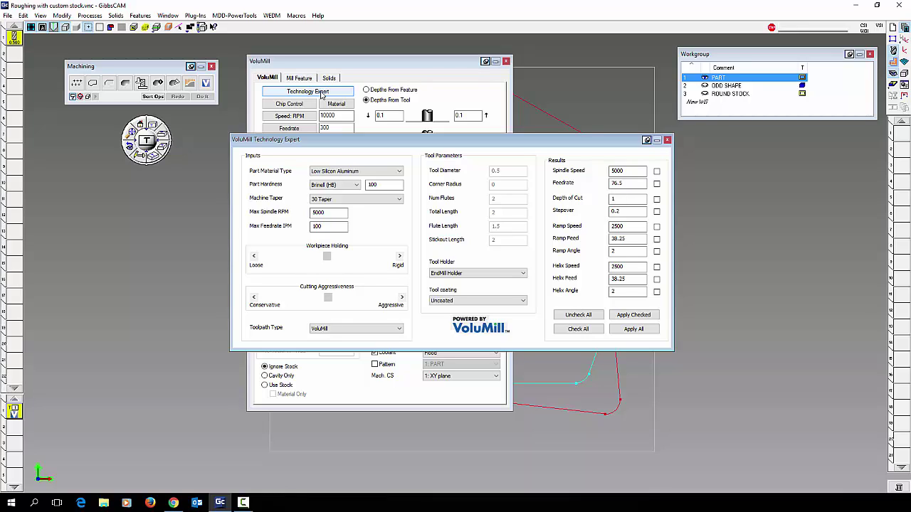
{"action": "left_click", "coordinate": [399, 171]}
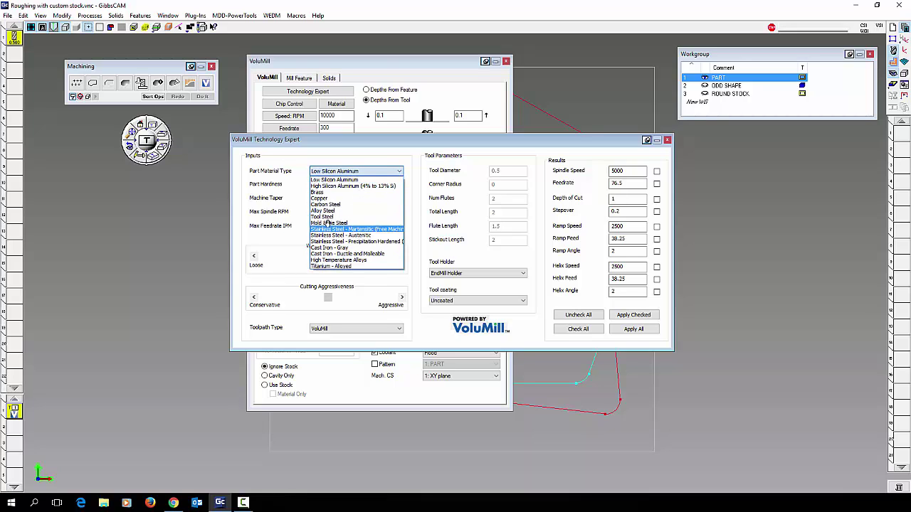
{"action": "left_click", "coordinate": [349, 179]}
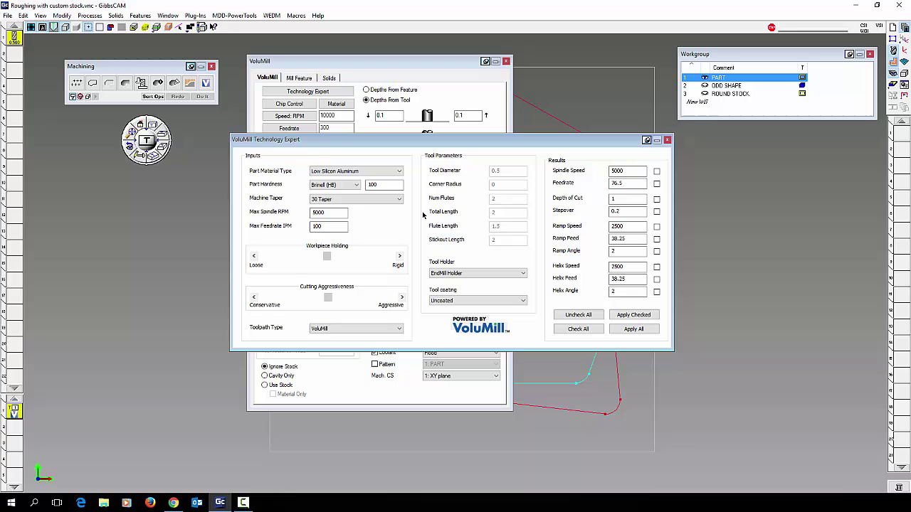
{"action": "left_click", "coordinate": [668, 140]}
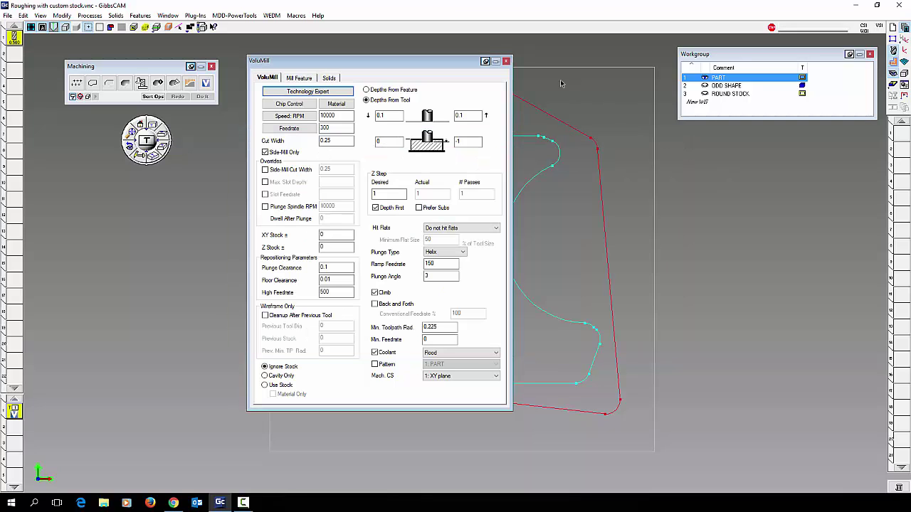
- Pick the part contour and the odd-shape stock outline, then calculate the roughing toolpath with Do It
{"action": "left_click", "coordinate": [506, 62]}
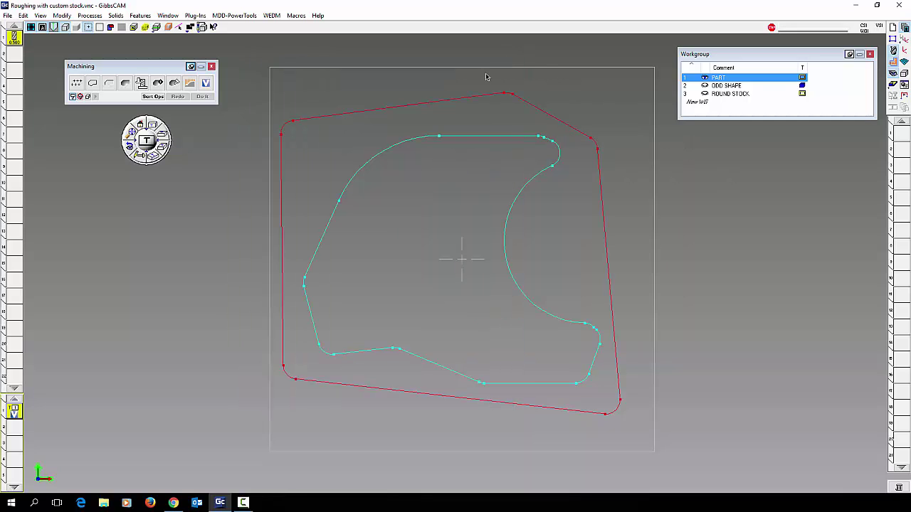
{"action": "left_click", "coordinate": [463, 137]}
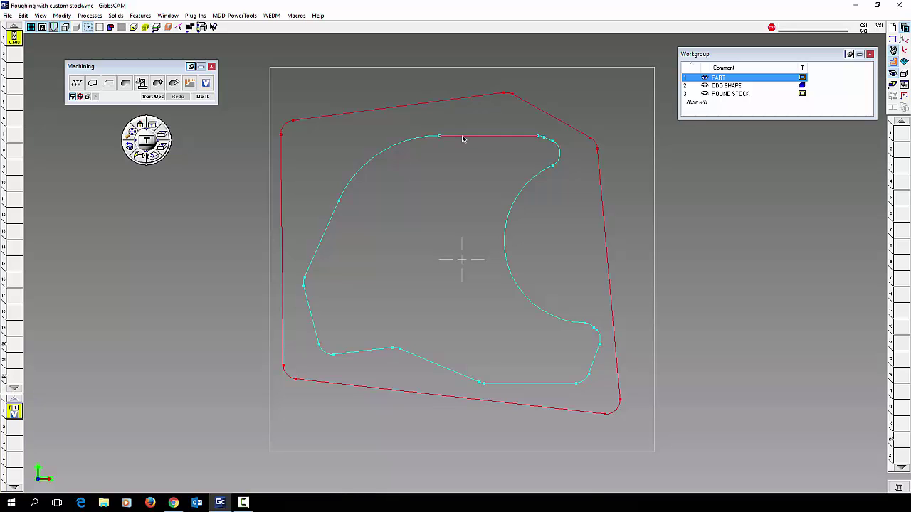
{"action": "left_click", "coordinate": [451, 99]}
{"action": "left_click", "coordinate": [153, 158]}
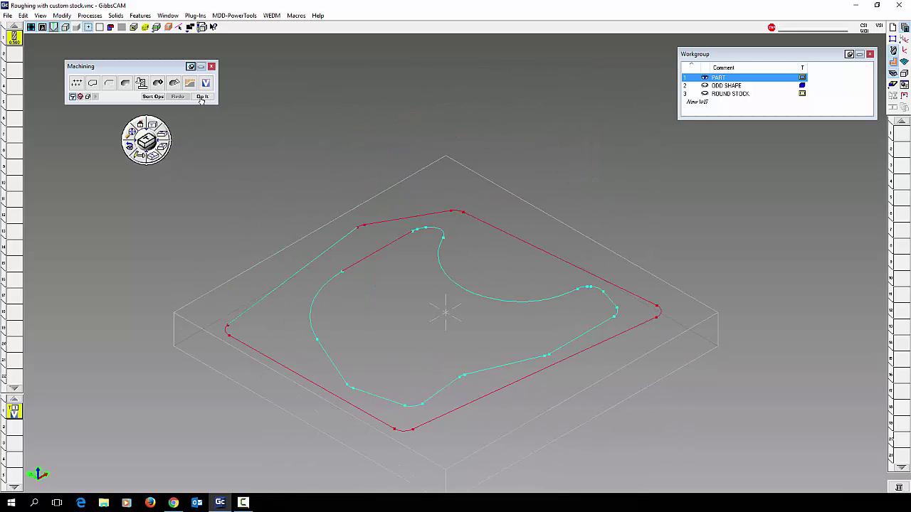
{"action": "middle_click_drag", "start_coordinate": [541, 190], "coordinate": [560, 95]}
- Run a slowed-down Op Sim Rendering of the roughing cut and inspect the result from top and isometric
{"action": "left_click", "coordinate": [152, 127]}
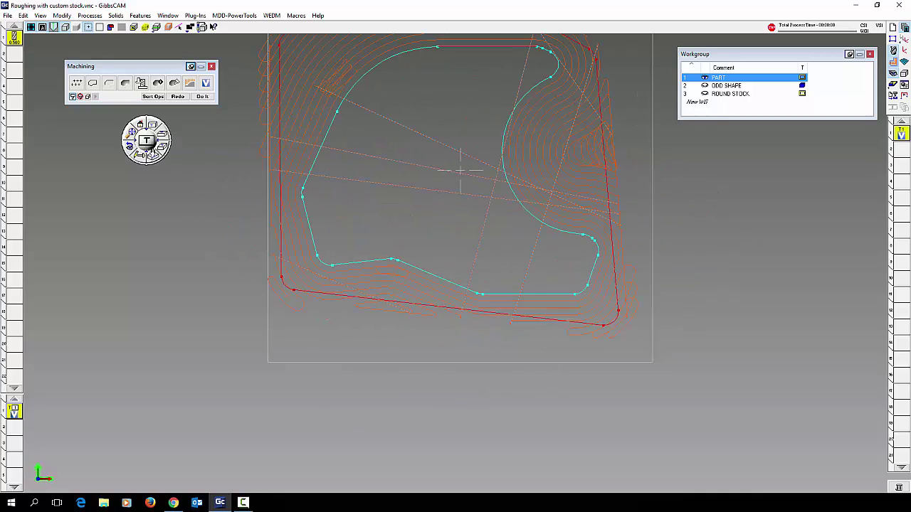
{"action": "left_click", "coordinate": [153, 160]}
{"action": "left_click", "coordinate": [892, 95]}
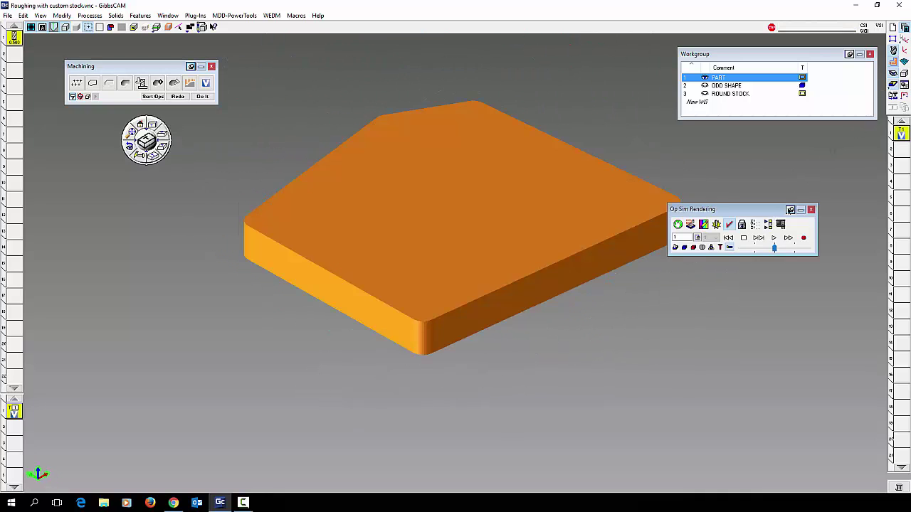
{"action": "left_click_drag", "start_coordinate": [748, 216], "coordinate": [761, 260]}
{"action": "mouse_move", "coordinate": [788, 292]}
{"action": "left_mouse_down"}
{"action": "mouse_move", "coordinate": [773, 293]}
{"action": "mouse_move", "coordinate": [782, 294]}
{"action": "left_mouse_up"}
{"action": "left_click", "coordinate": [787, 282]}
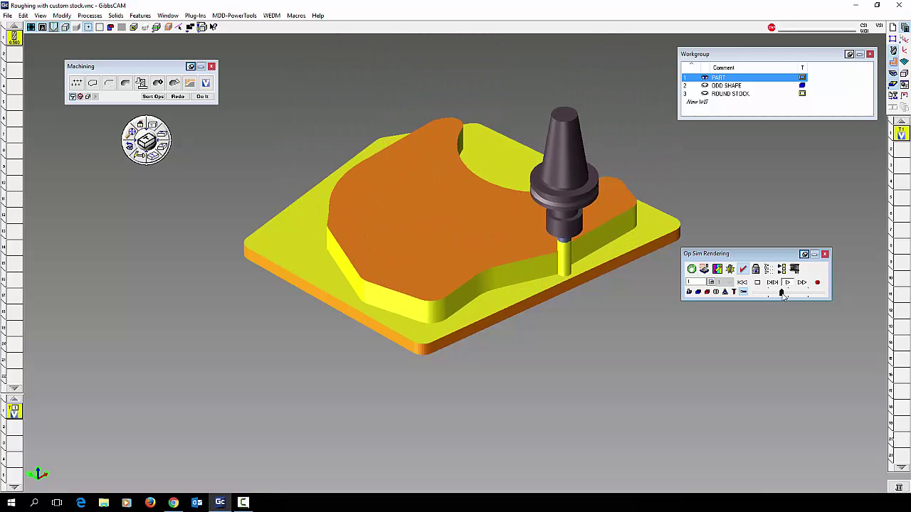
{"action": "left_click", "coordinate": [152, 128]}
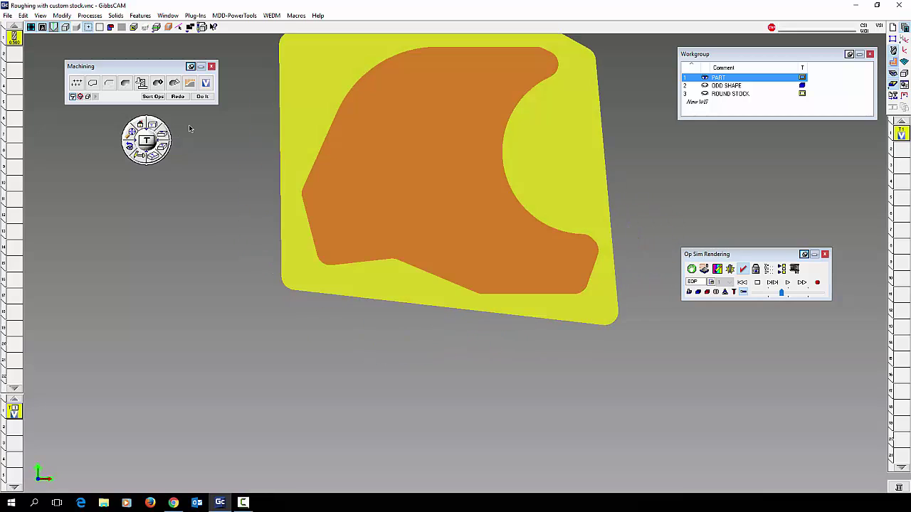
{"action": "left_click", "coordinate": [157, 162]}
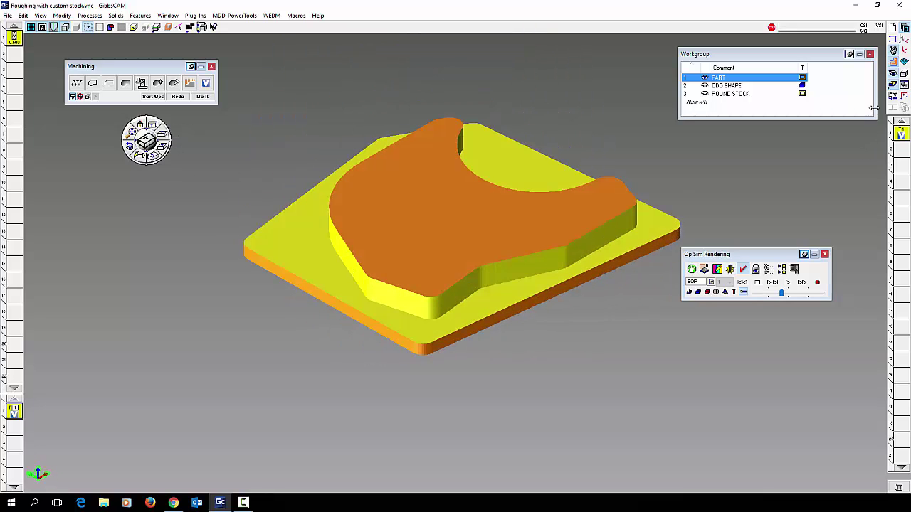
- Delete roughing operation 1 and the pasted odd-shaped stock outline in Top View
{"action": "left_click", "coordinate": [892, 86]}
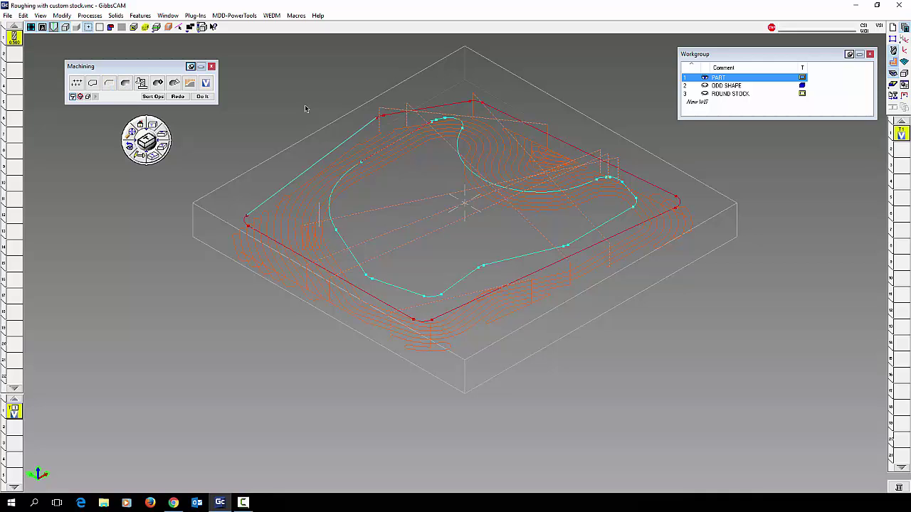
{"action": "middle_click_drag", "start_coordinate": [342, 121], "coordinate": [353, 172]}
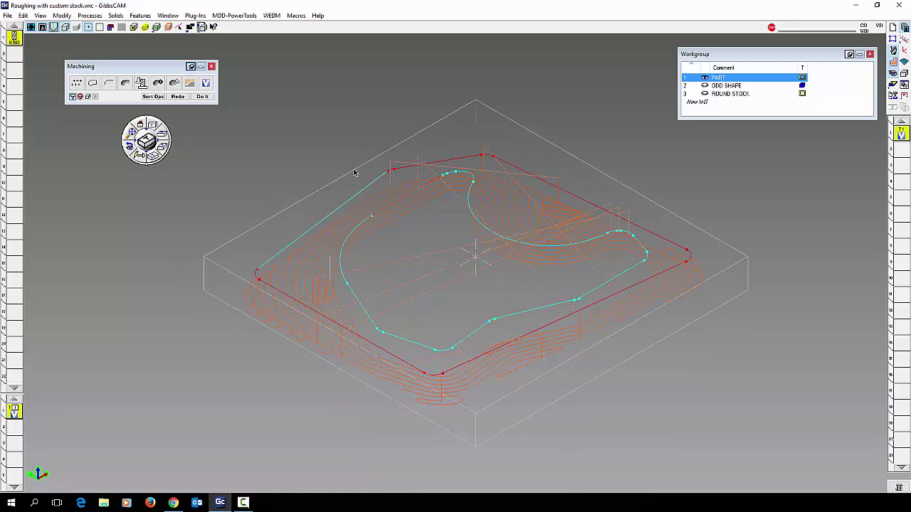
{"action": "left_click", "coordinate": [152, 129]}
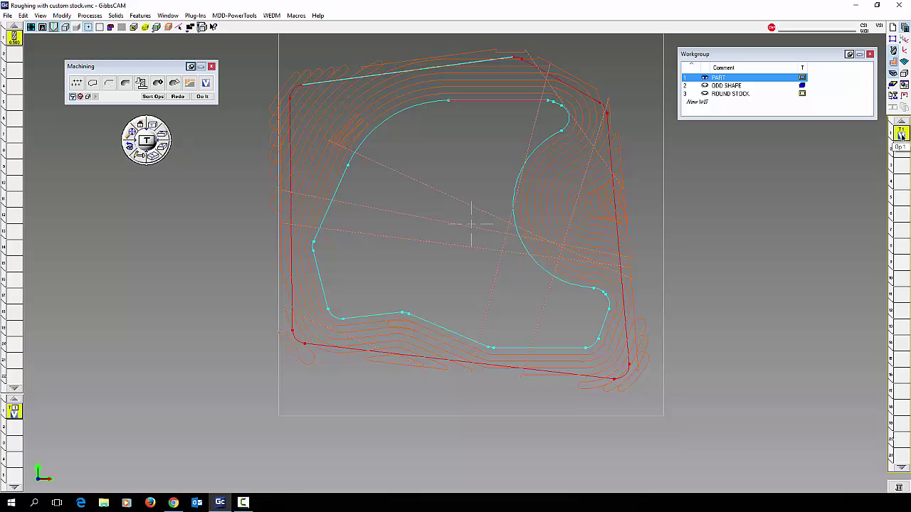
{"action": "key", "text": "Delete"}
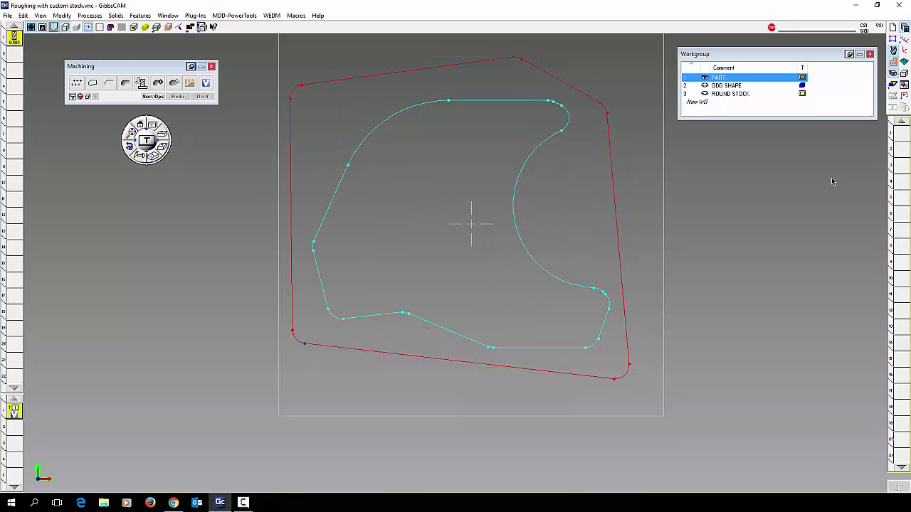
{"action": "left_click", "coordinate": [582, 92]}
{"action": "key", "text": "Delete"}
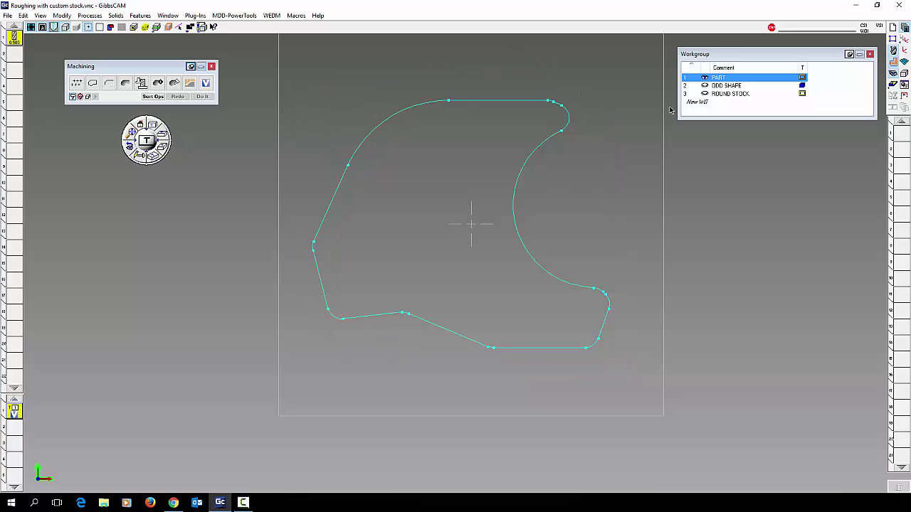
- Change the ODD SHAPE workgroup's WG Info type to Part Geometry
{"action": "left_click", "coordinate": [735, 93]}
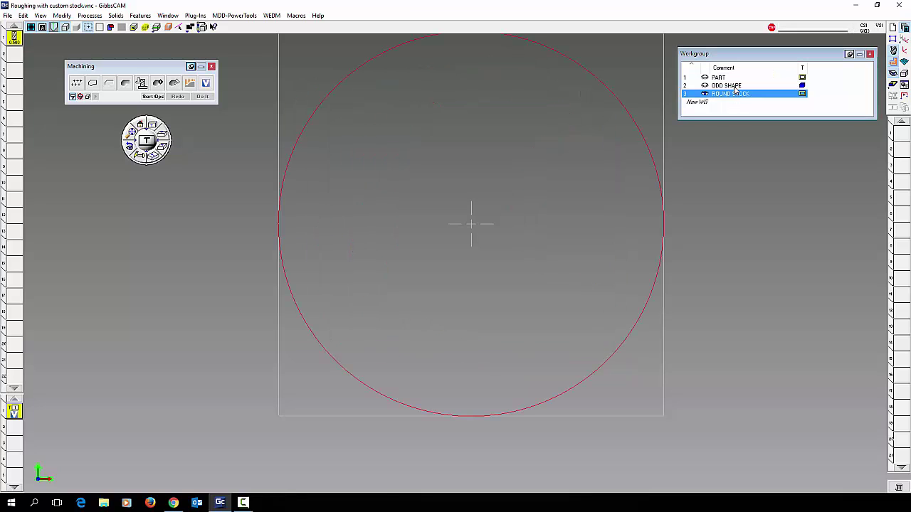
{"action": "left_click", "coordinate": [714, 86]}
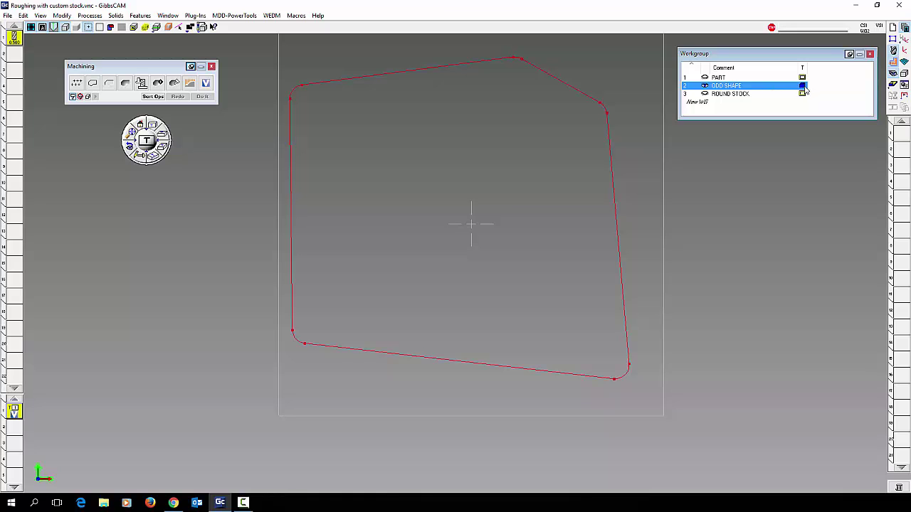
{"action": "right_click", "coordinate": [737, 86]}
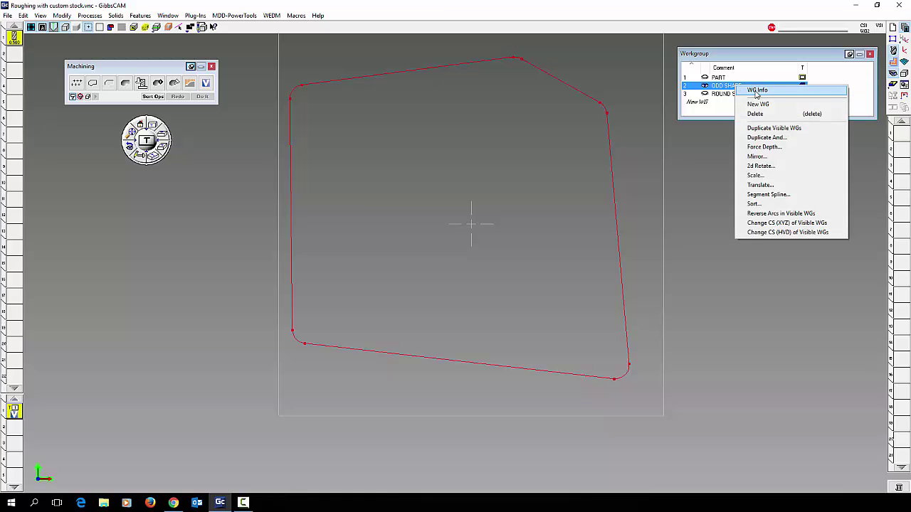
{"action": "left_click", "coordinate": [757, 91]}
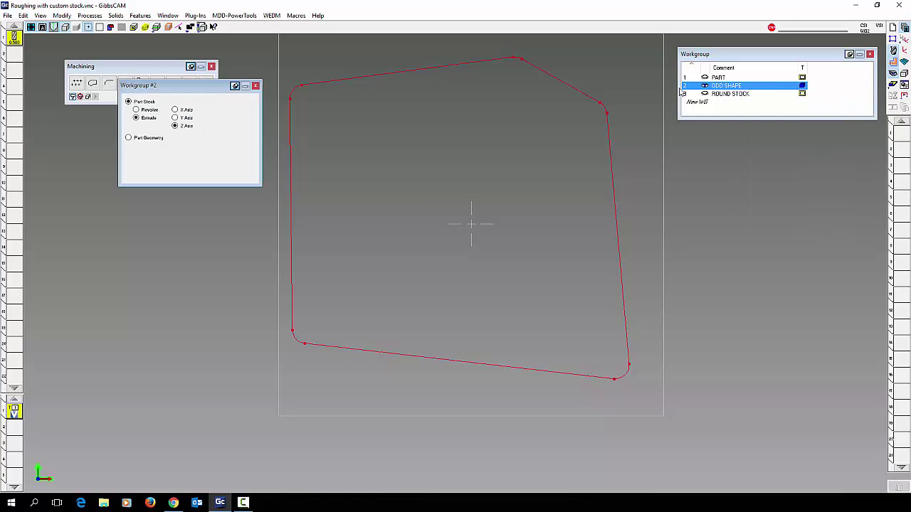
{"action": "left_click", "coordinate": [128, 139]}
{"action": "left_click", "coordinate": [256, 86]}
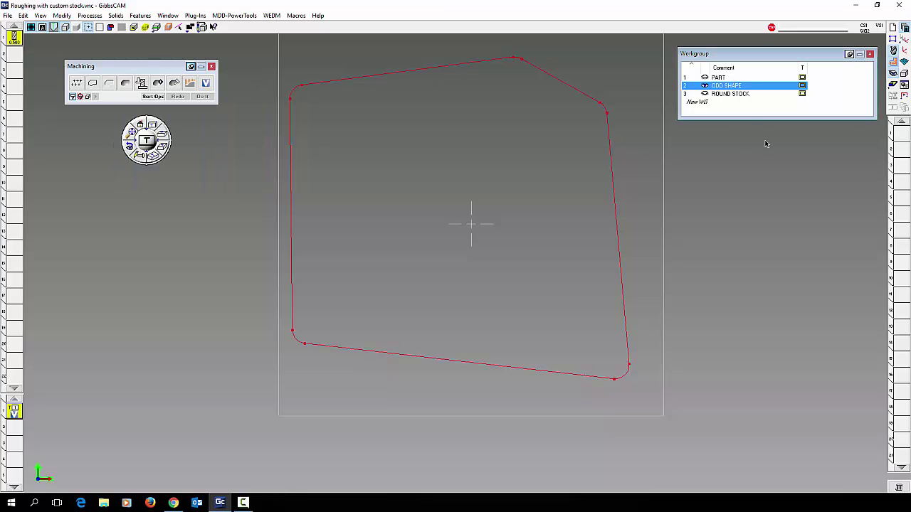
- Set ROUND STOCK's WG Info to Part Stock extruded along Z and check the disk in isometric
{"action": "left_click", "coordinate": [730, 94]}
{"action": "right_click", "coordinate": [730, 99]}
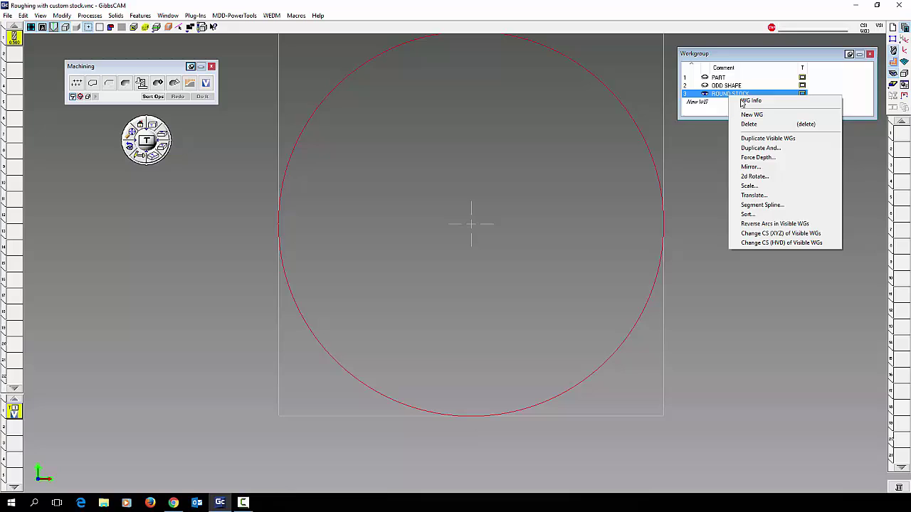
{"action": "left_click", "coordinate": [746, 102]}
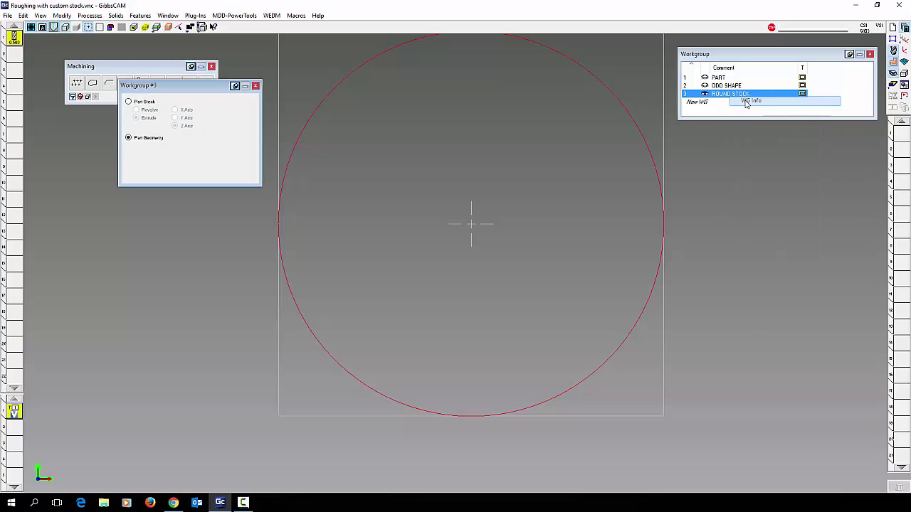
{"action": "left_click", "coordinate": [128, 101]}
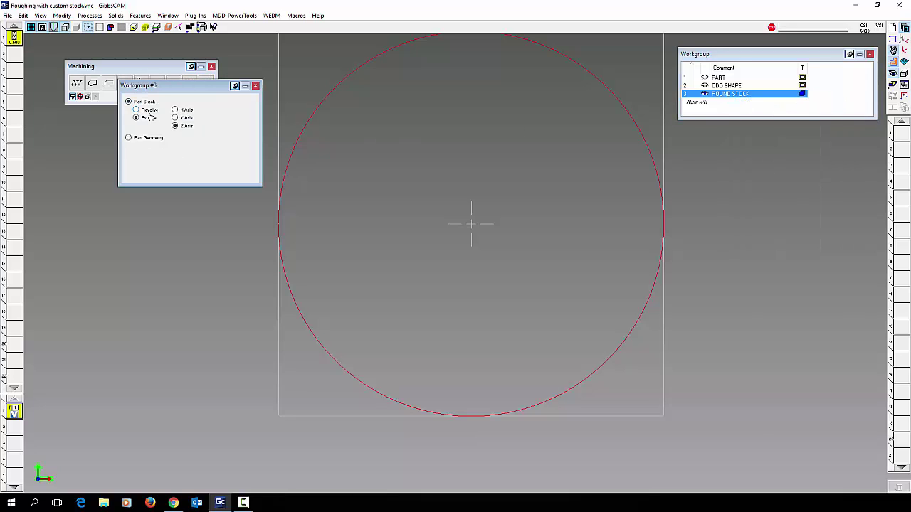
{"action": "left_click", "coordinate": [256, 87]}
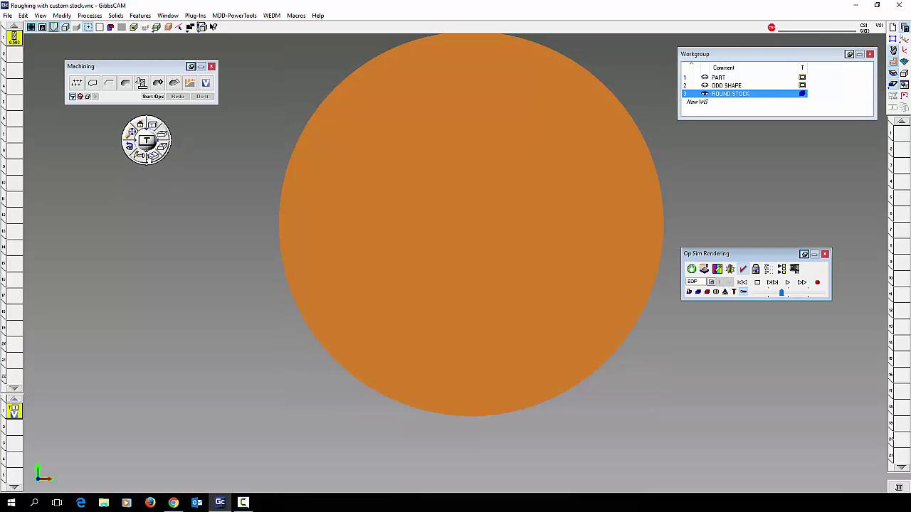
{"action": "left_click", "coordinate": [148, 155]}
{"action": "left_click", "coordinate": [140, 125]}
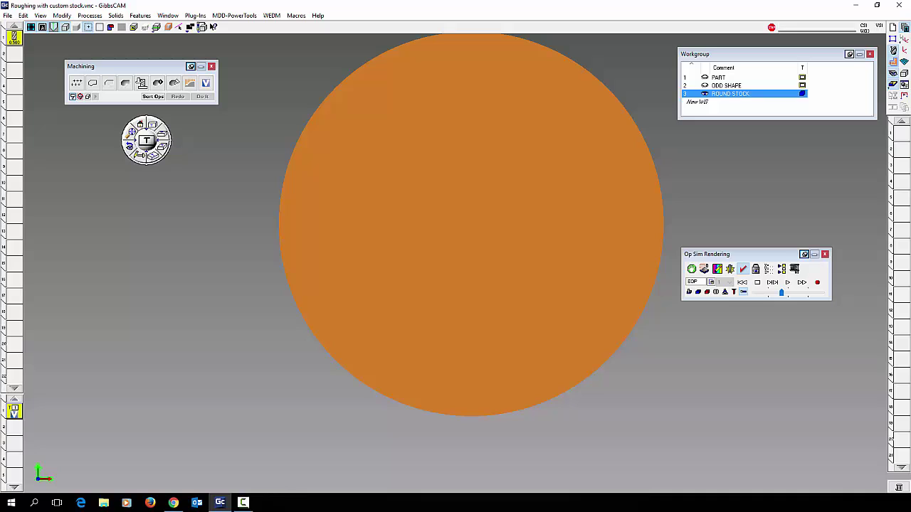
- Copy the round stock circle and paste it with Ctrl+V into the PART workgroup around the profile
{"action": "left_click", "coordinate": [736, 123]}
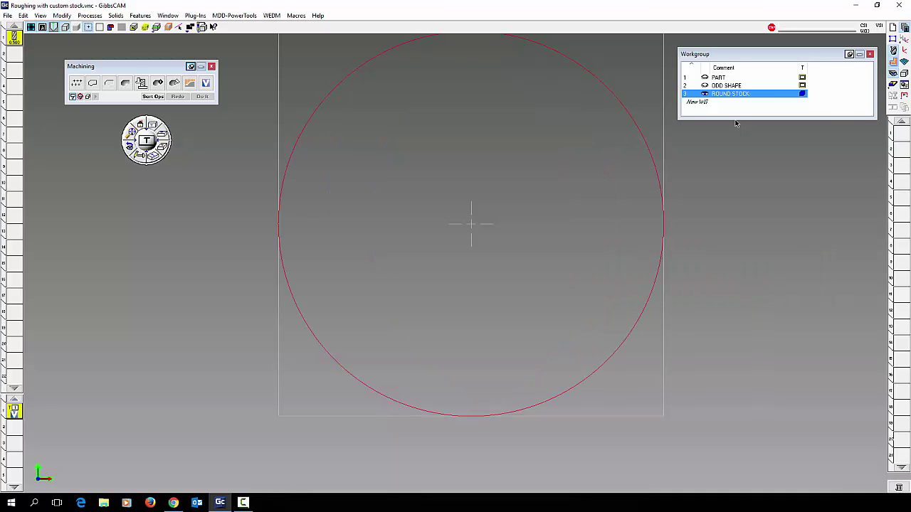
{"action": "right_click", "coordinate": [636, 130]}
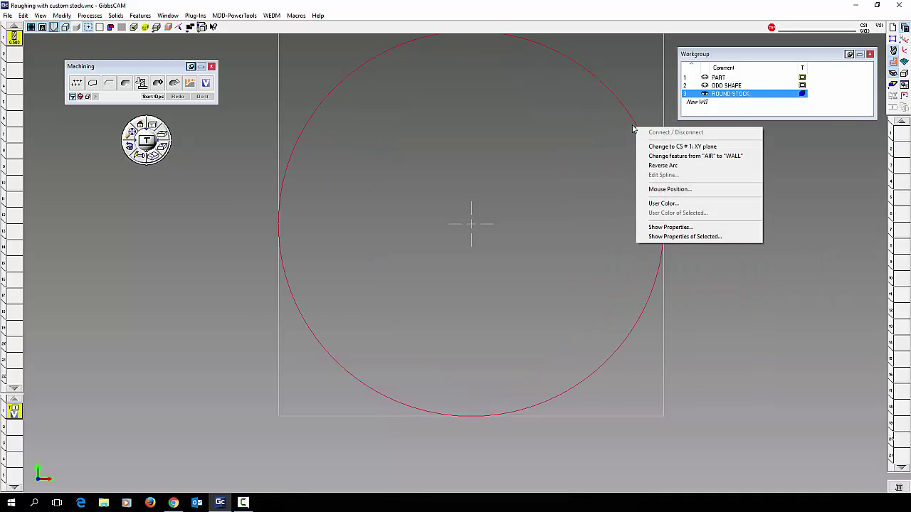
{"action": "left_click", "coordinate": [632, 116]}
{"action": "left_click", "coordinate": [632, 116]}
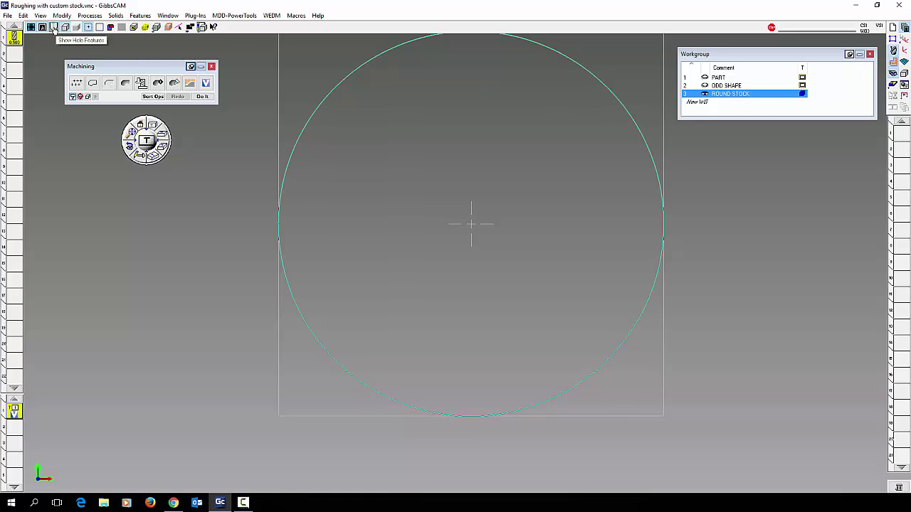
{"action": "left_click", "coordinate": [26, 17]}
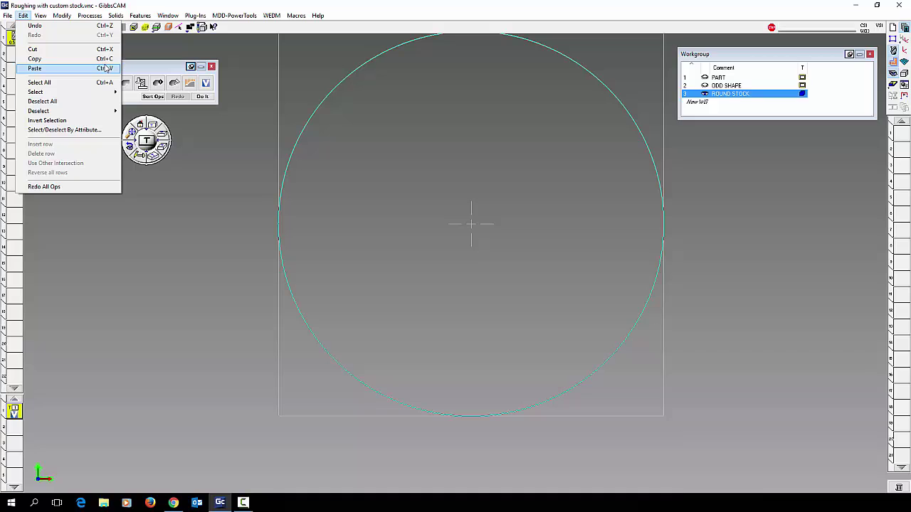
{"action": "left_click", "coordinate": [74, 59]}
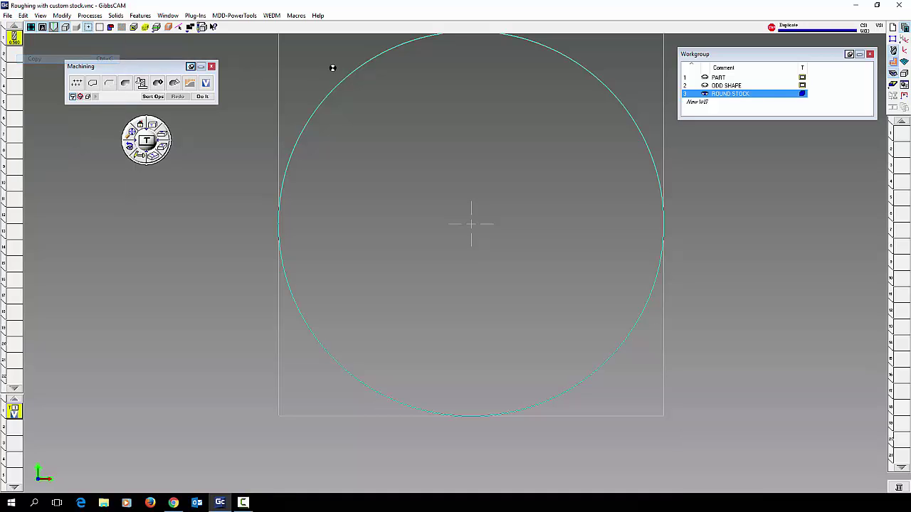
{"action": "left_click", "coordinate": [730, 79]}
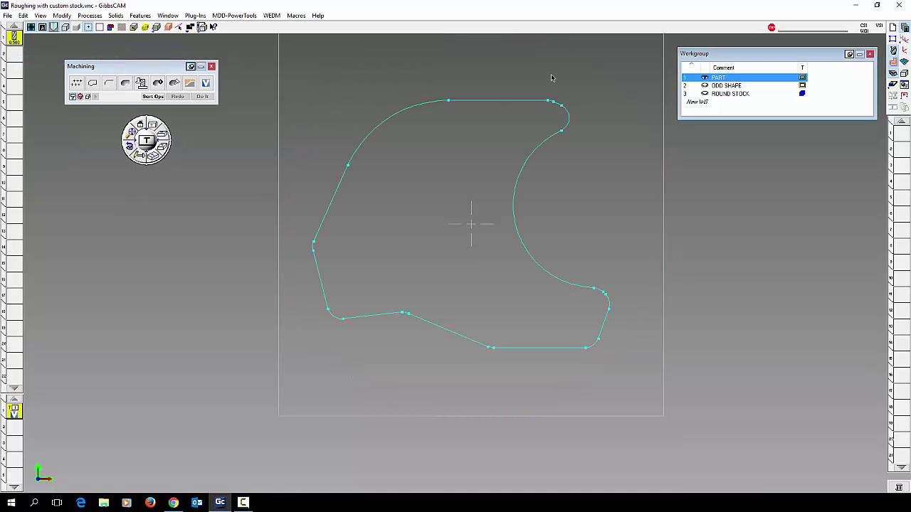
{"action": "key", "text": "ctrl+v"}
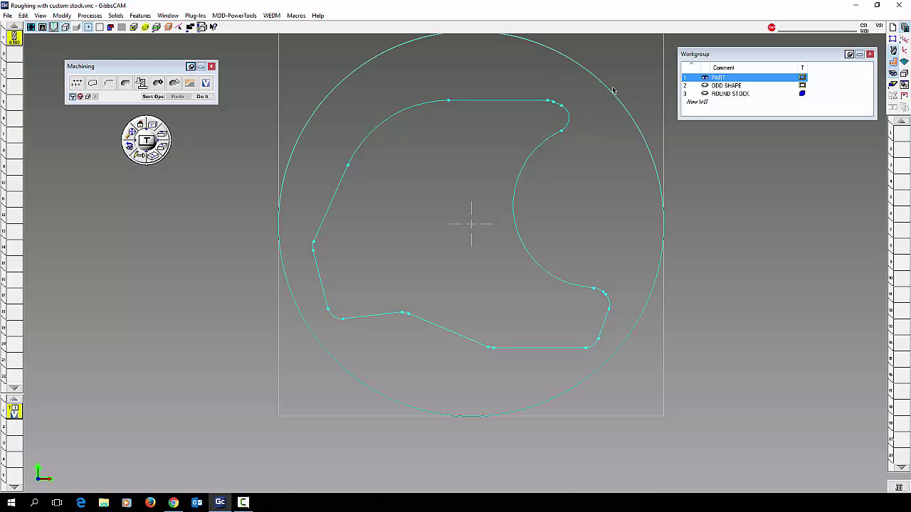
{"action": "left_click", "coordinate": [620, 89]}
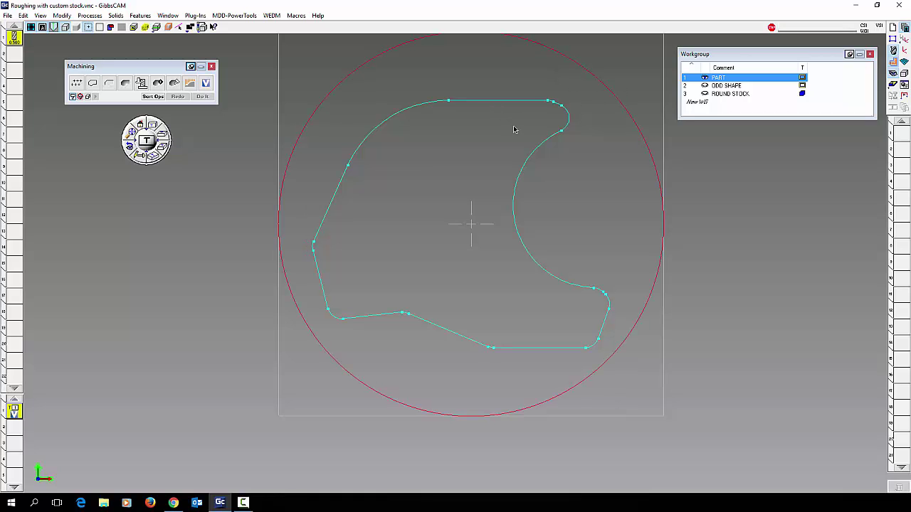
{"action": "middle_click_drag", "start_coordinate": [542, 69], "coordinate": [547, 101]}
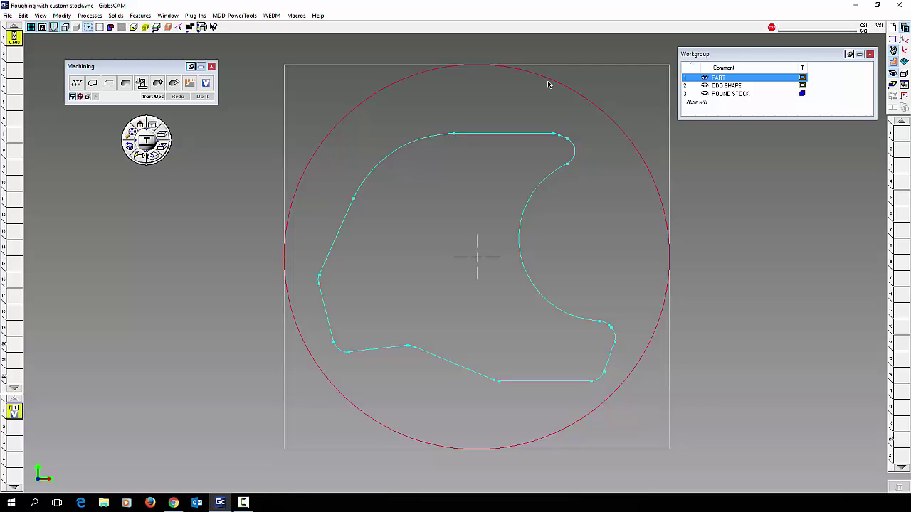
- Select the part profile and generate VoluMill roughing toolpaths inside the round stock
{"action": "left_click", "coordinate": [156, 157]}
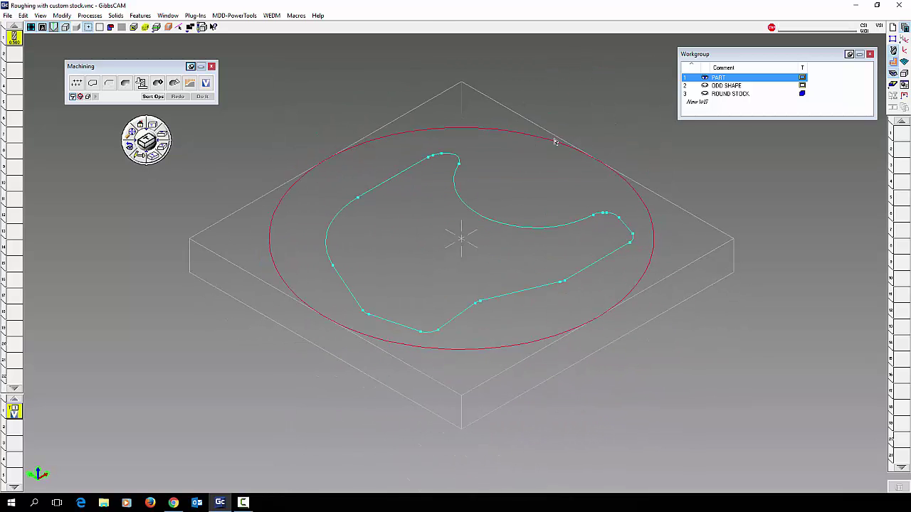
{"action": "left_click", "coordinate": [397, 178]}
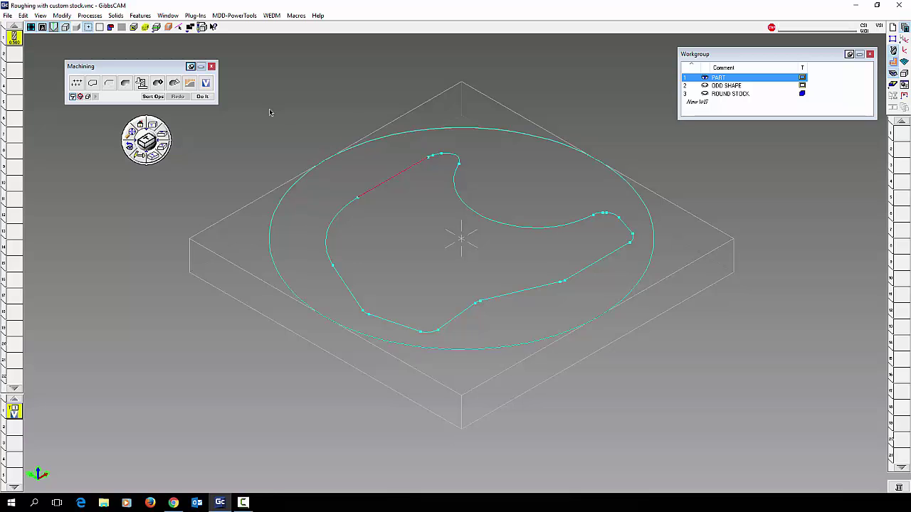
{"action": "left_click", "coordinate": [203, 96]}
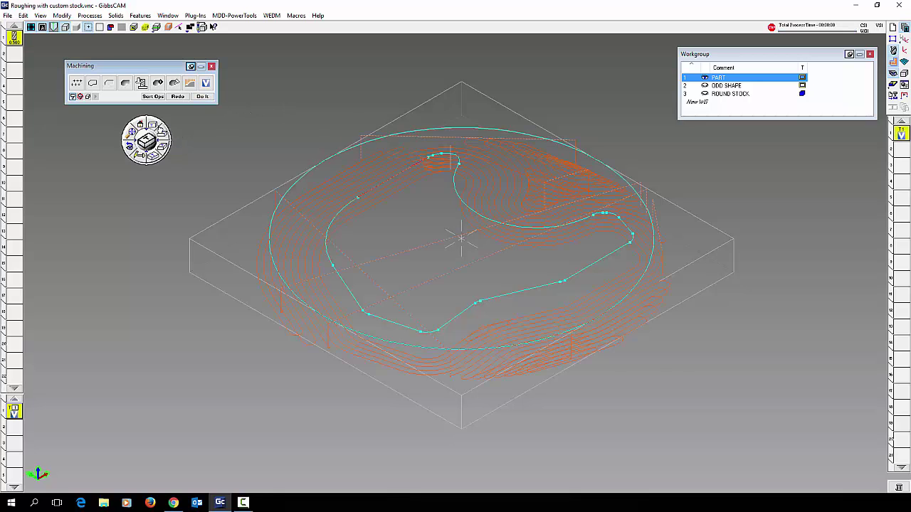
- Inspect the new toolpaths from the top, recentre them, and open Op Sim Rendering
{"action": "left_click", "coordinate": [162, 132]}
{"action": "middle_click_drag", "start_coordinate": [444, 176], "coordinate": [449, 236]}
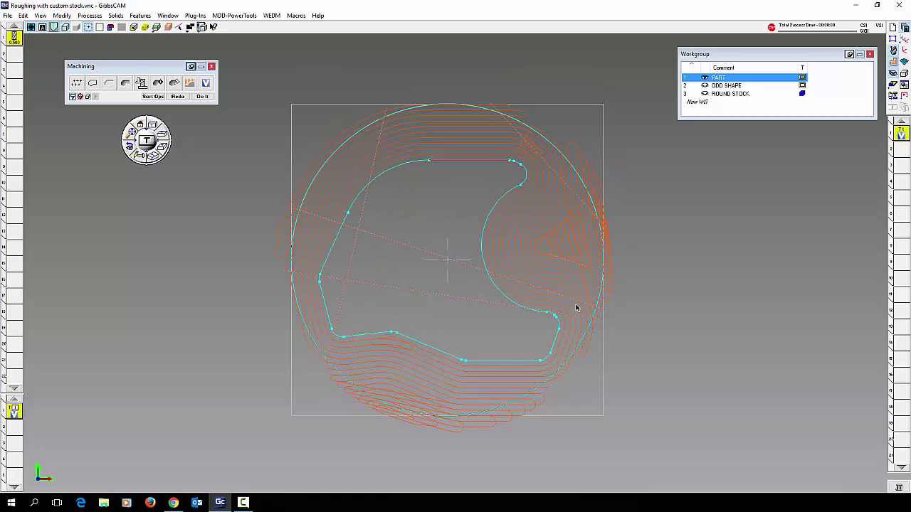
{"action": "left_click", "coordinate": [162, 163]}
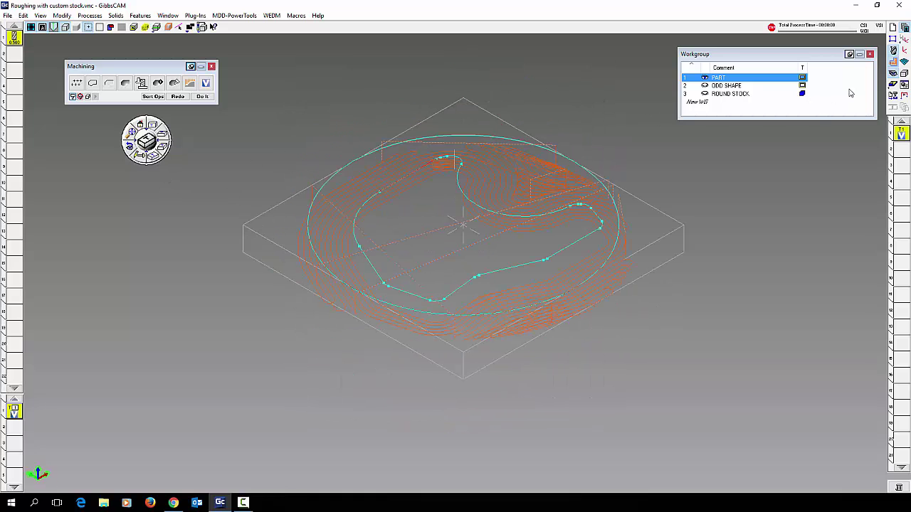
{"action": "left_click", "coordinate": [894, 84]}
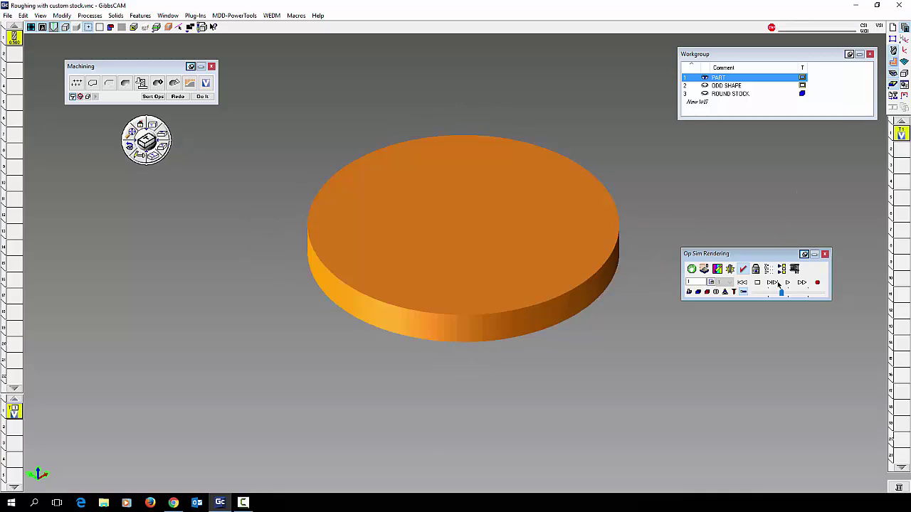
- Run the cut simulation on the round disk and inspect the machined part from the top
{"action": "left_click", "coordinate": [786, 283]}
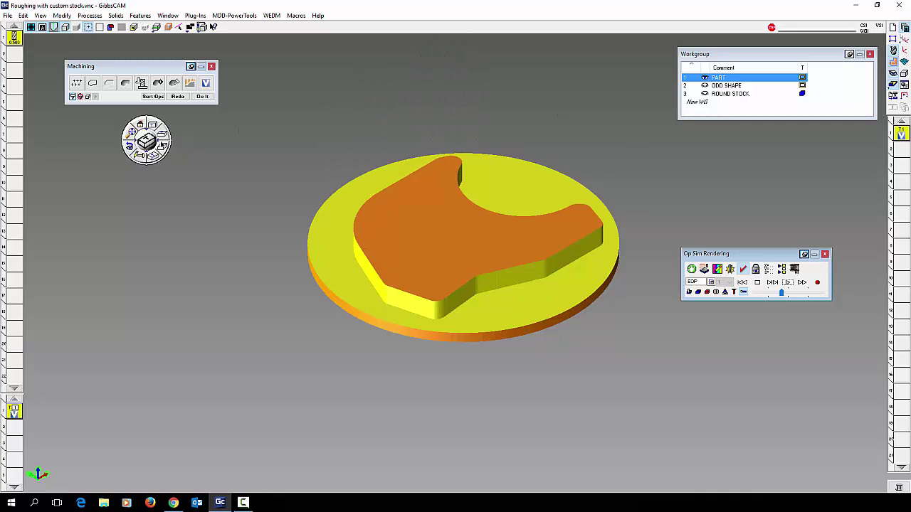
{"action": "left_click", "coordinate": [151, 129]}
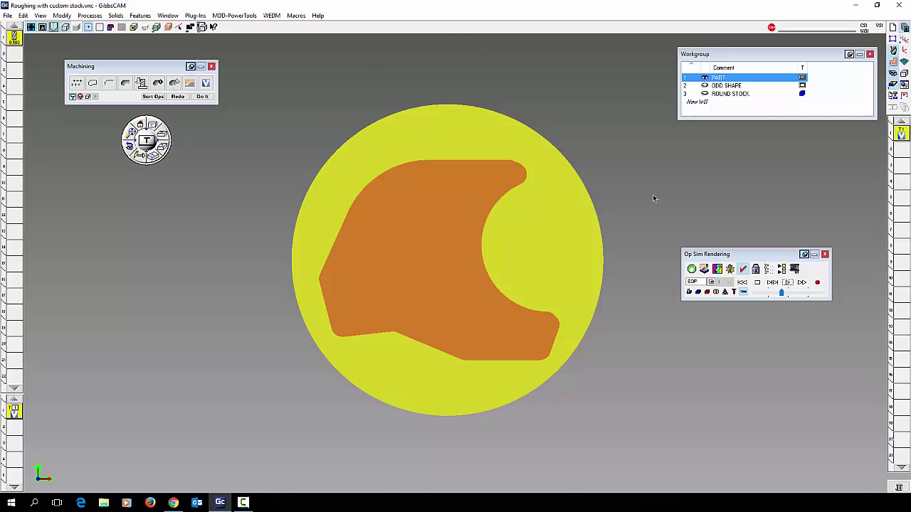